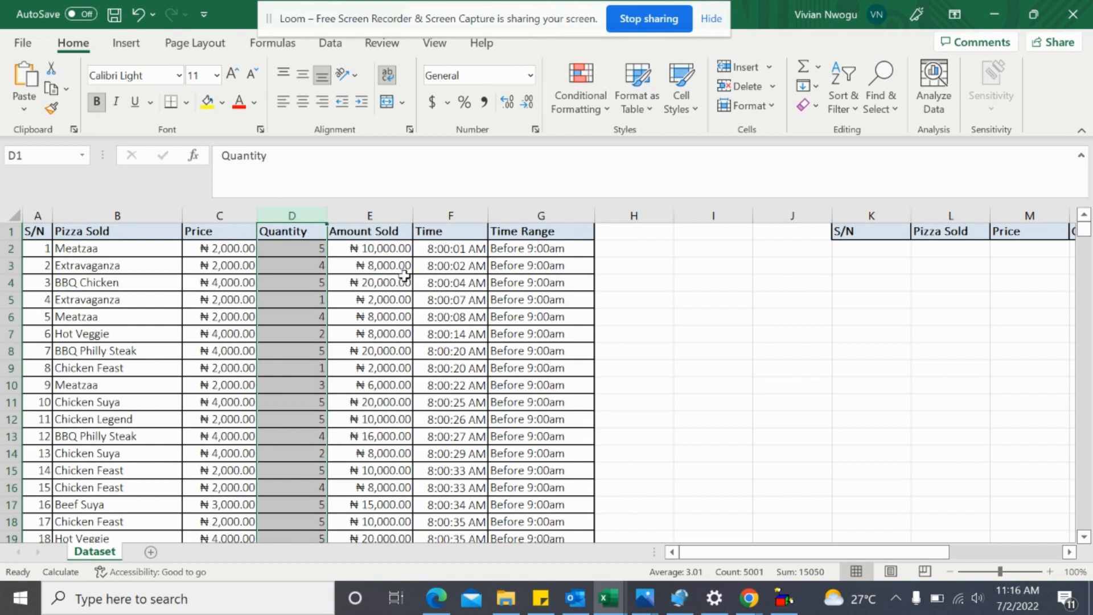
- Review the Amount Sold, Time, Time Range and Pizza Sold columns of the dataset
{"action": "left_click", "coordinate": [376, 215]}
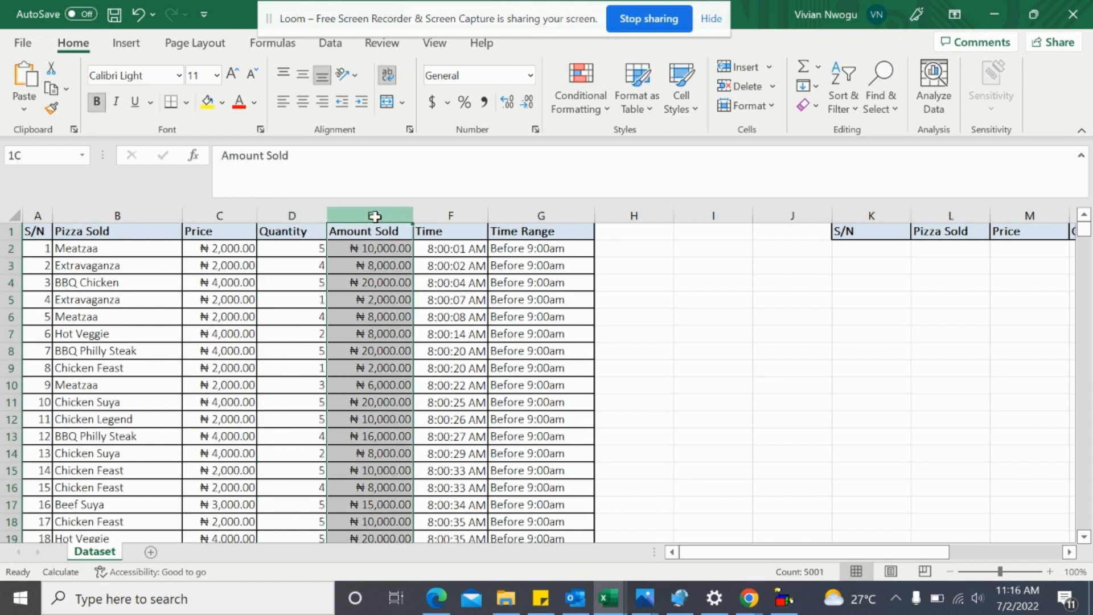
{"action": "left_click", "coordinate": [472, 215]}
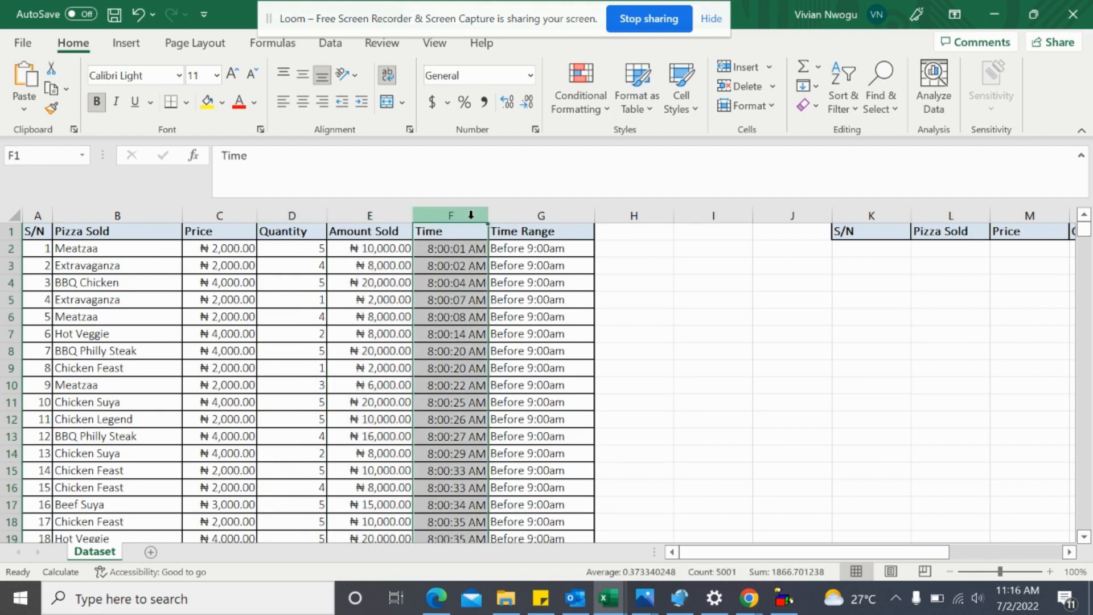
{"action": "left_click", "coordinate": [540, 216]}
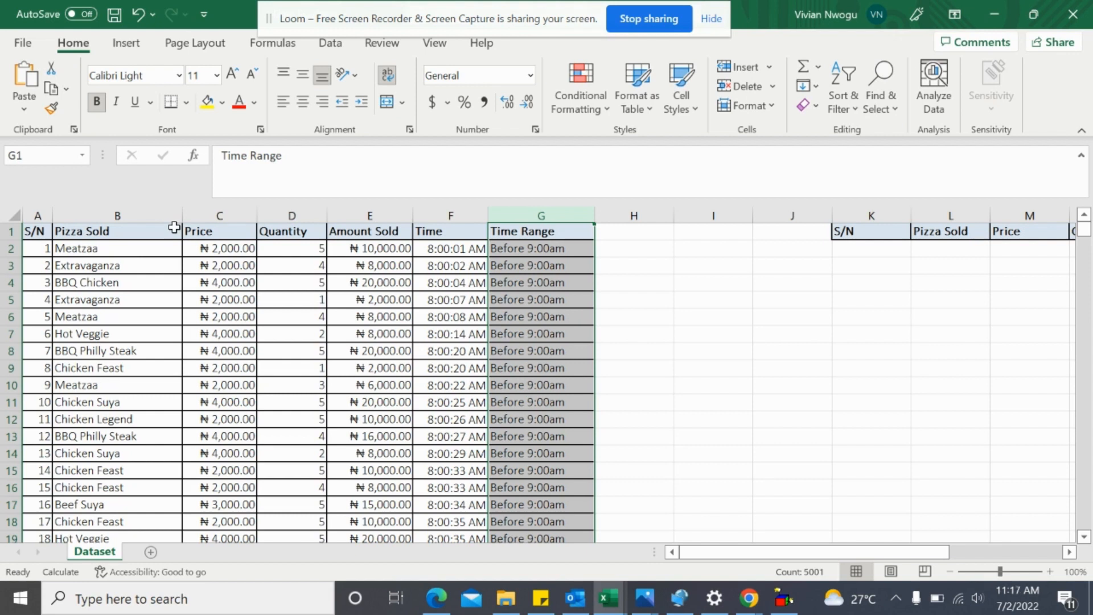
{"action": "left_click", "coordinate": [134, 300]}
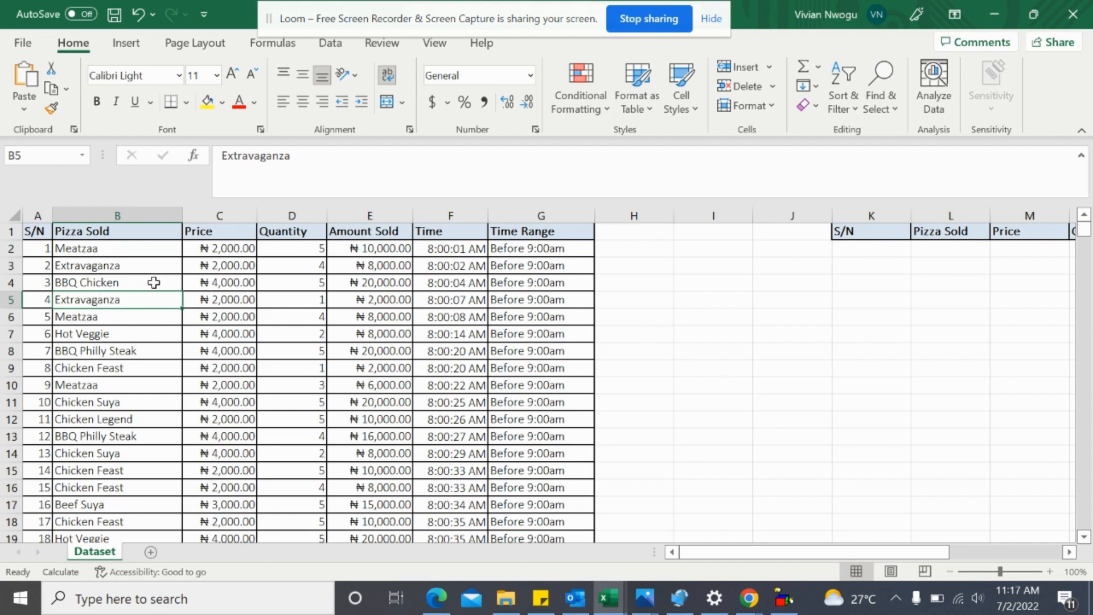
- Add a filter to the Pizza Sold column only
{"action": "left_click", "coordinate": [122, 213]}
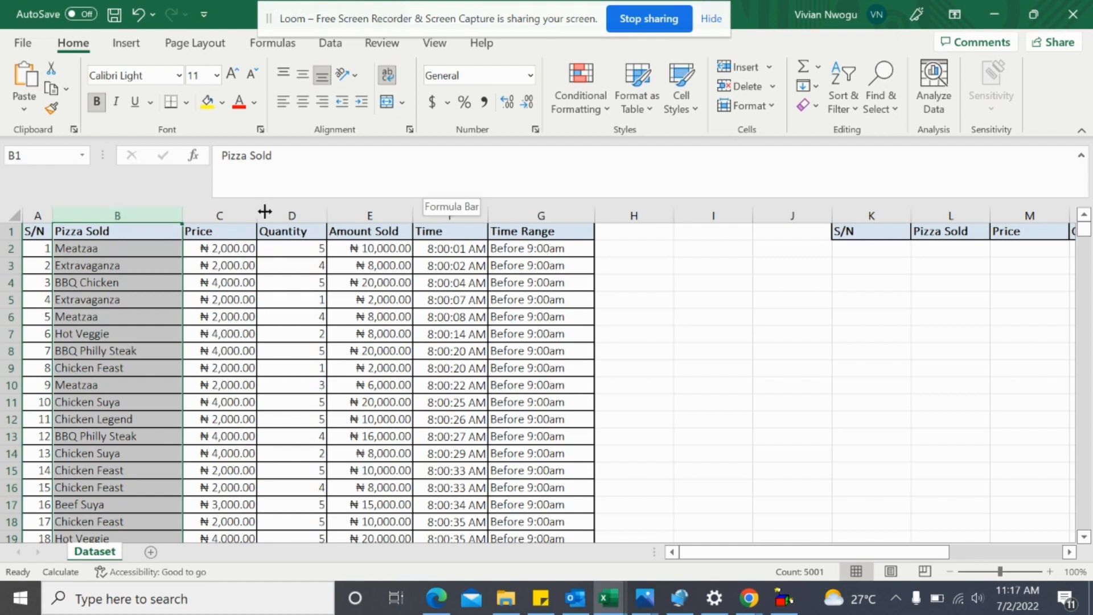
{"action": "left_click", "coordinate": [852, 109]}
{"action": "left_click", "coordinate": [856, 220]}
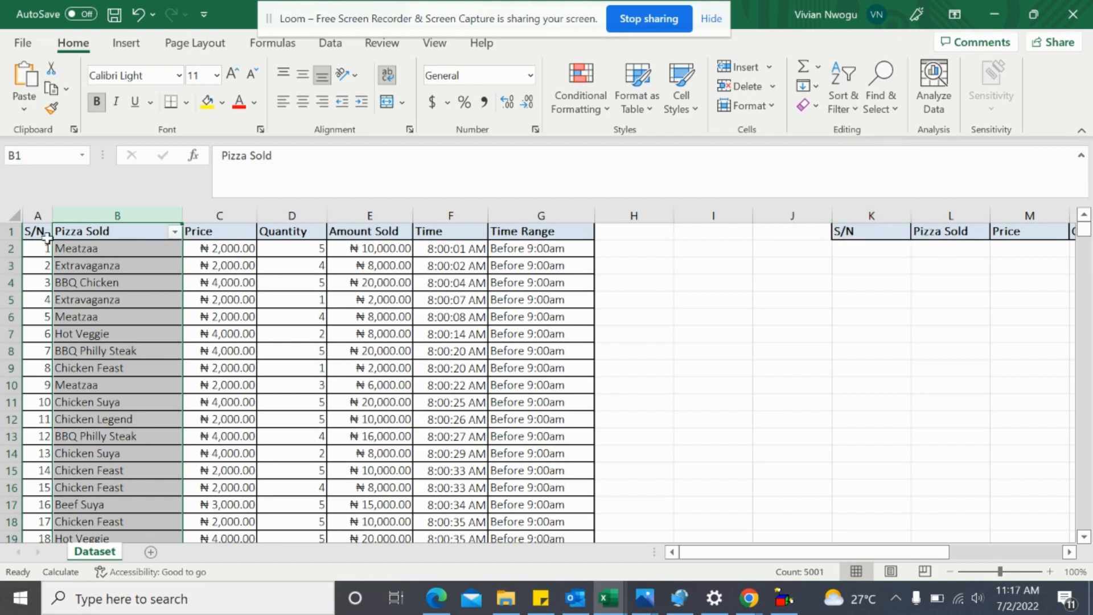
- Replace the single-column filter with filters across the entire header row 1
{"action": "left_click", "coordinate": [11, 231]}
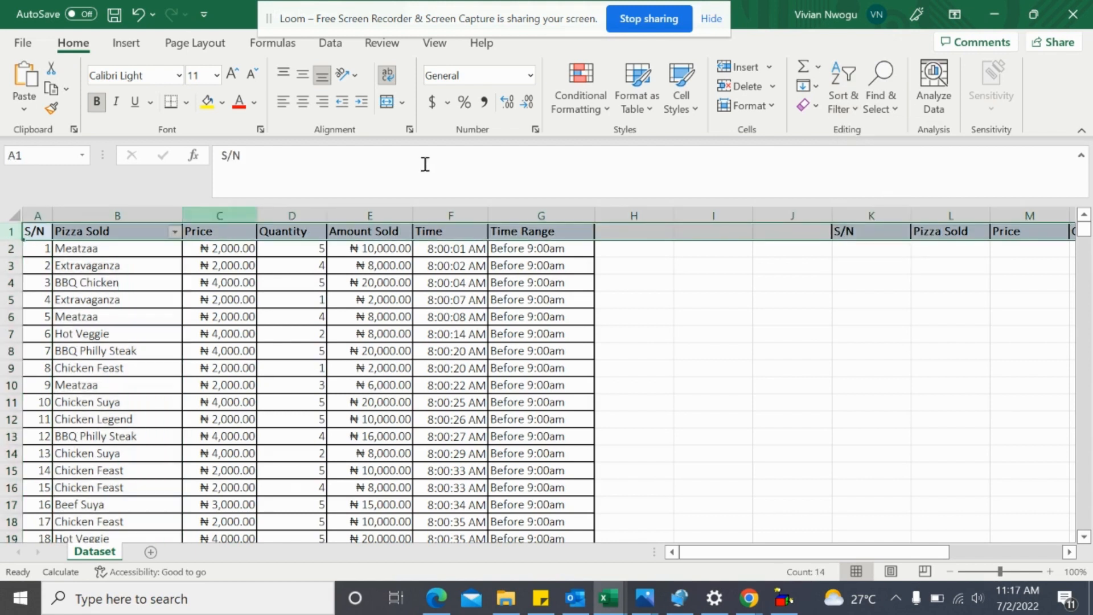
{"action": "left_click", "coordinate": [839, 100]}
{"action": "left_click", "coordinate": [876, 206]}
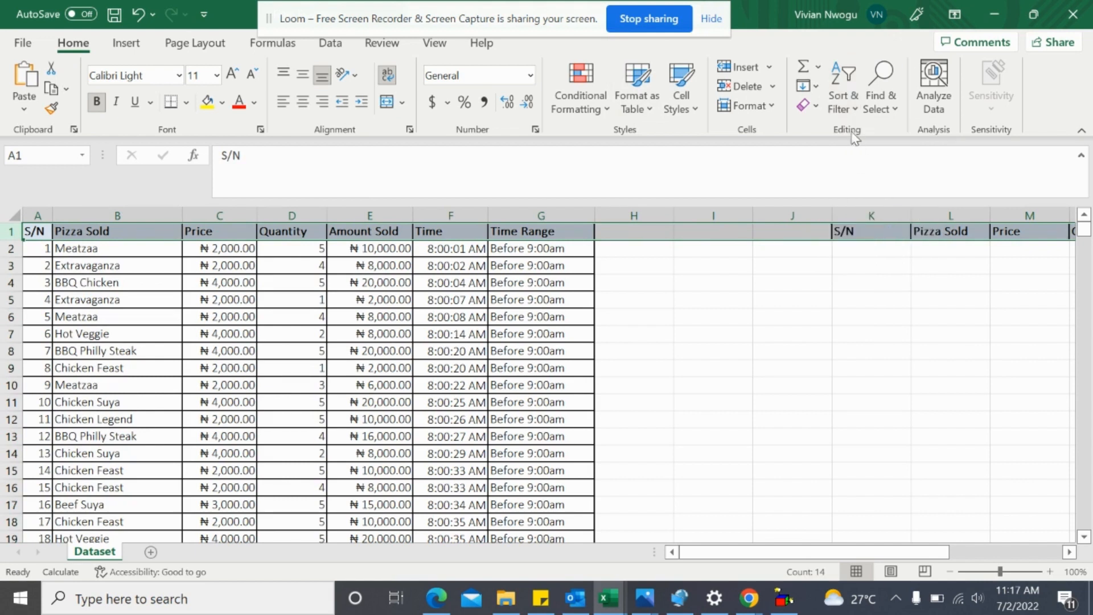
{"action": "left_click", "coordinate": [854, 111]}
{"action": "left_click", "coordinate": [865, 211]}
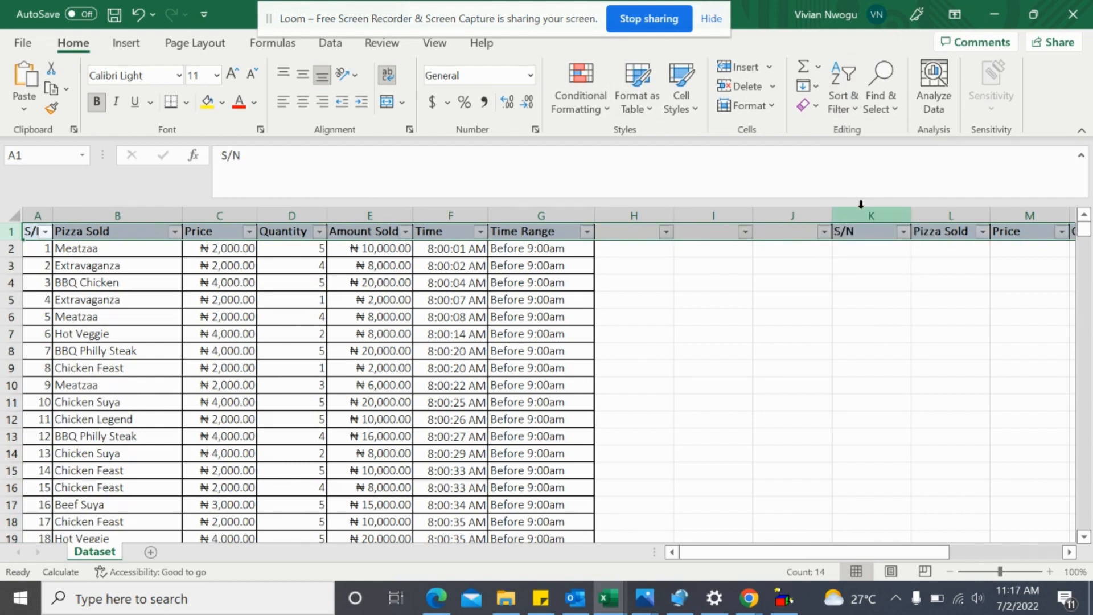
- Filter the Pizza Sold column to Extravaganza by searching its values for "EX"
{"action": "left_click", "coordinate": [176, 232]}
{"action": "left_click", "coordinate": [256, 374]}
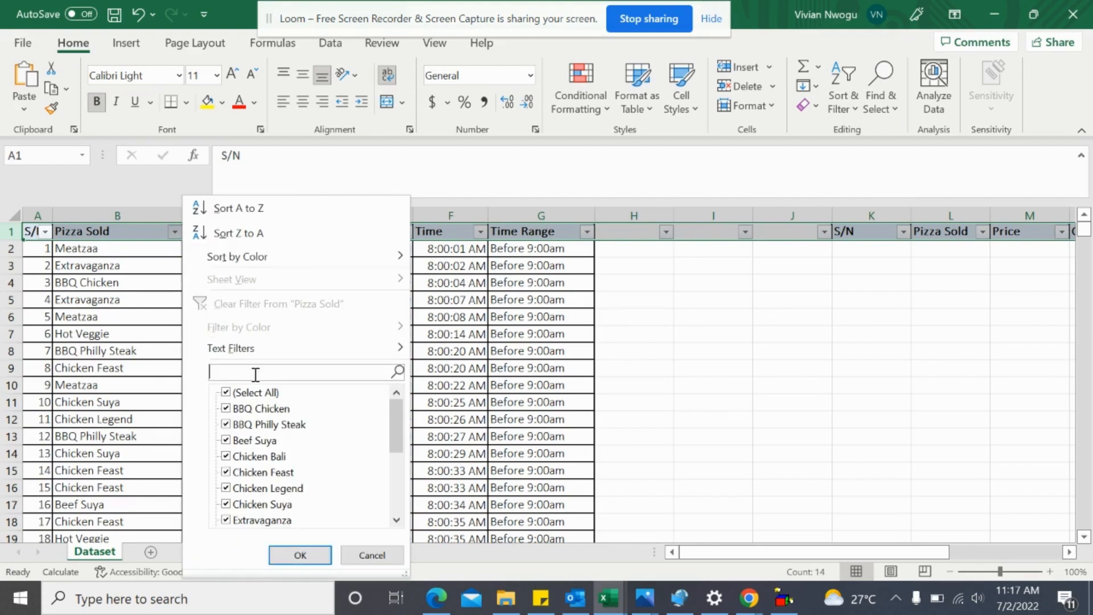
{"action": "type", "text": "EX"}
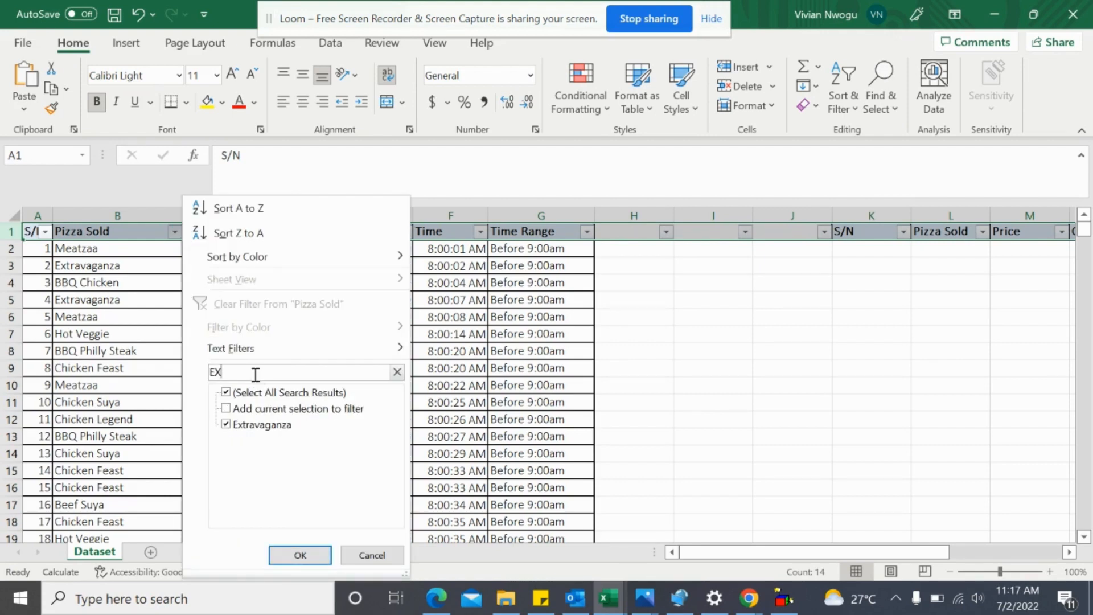
{"action": "key", "text": "Return"}
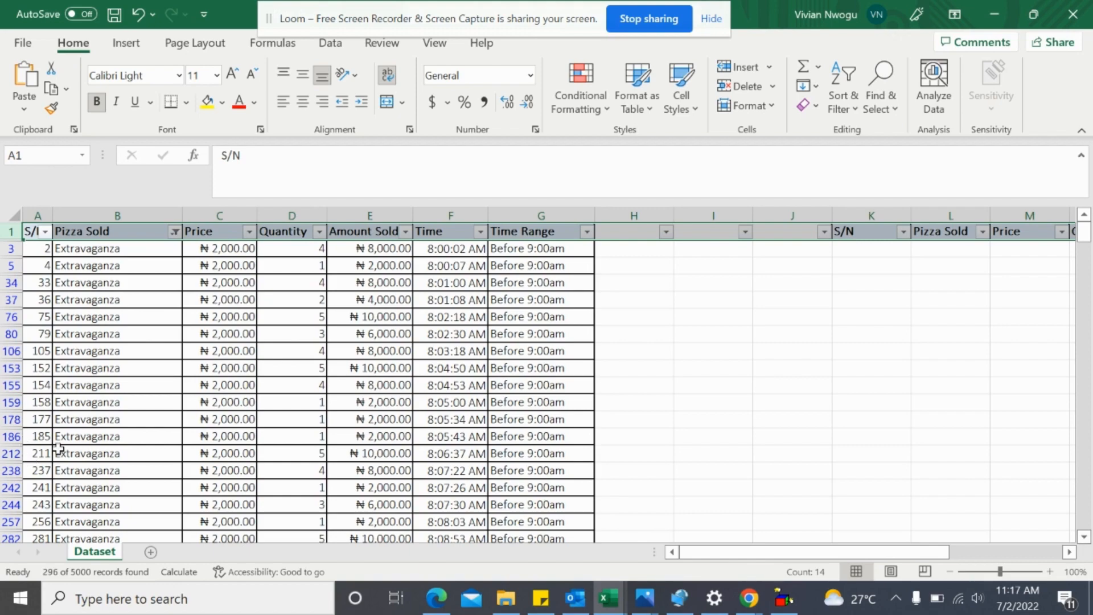
- Look through the filtered Extravaganza records
{"action": "scroll", "coordinate": [157, 330], "scroll_direction": "down", "scroll_amount": 1}
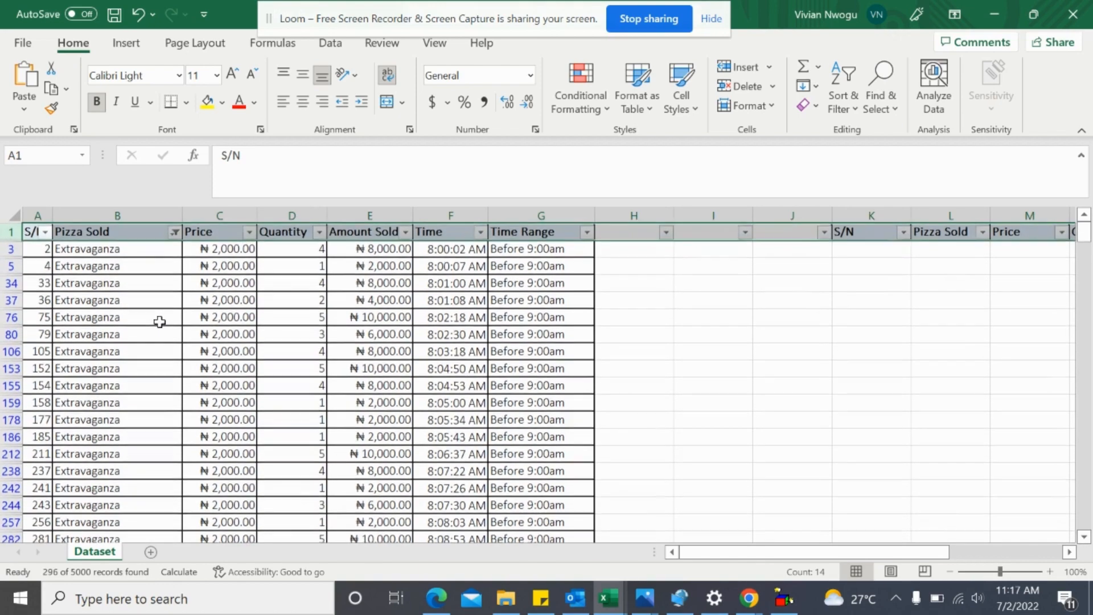
{"action": "scroll", "coordinate": [160, 322], "scroll_direction": "down", "scroll_amount": 1}
{"action": "scroll", "coordinate": [159, 320], "scroll_direction": "up", "scroll_amount": 2}
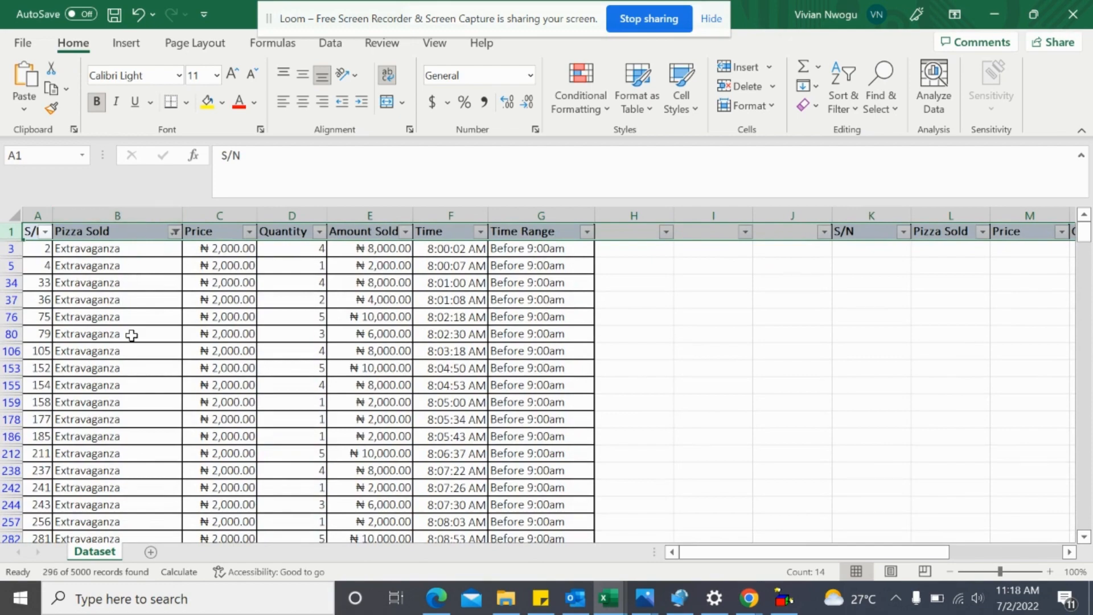
{"action": "scroll", "coordinate": [132, 335], "scroll_direction": "down", "scroll_amount": 20}
{"action": "scroll", "coordinate": [132, 334], "scroll_direction": "down", "scroll_amount": 10}
{"action": "scroll", "coordinate": [132, 334], "scroll_direction": "up", "scroll_amount": 20}
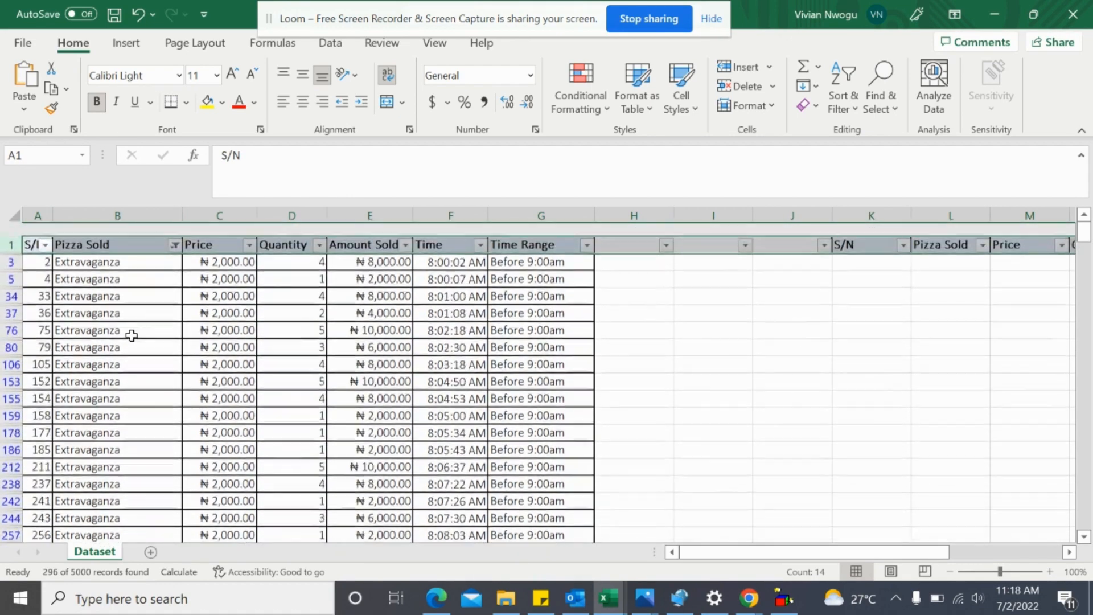
- Clear the filter from the Pizza Sold column and turn off filtering for the header row
{"action": "left_click", "coordinate": [175, 231]}
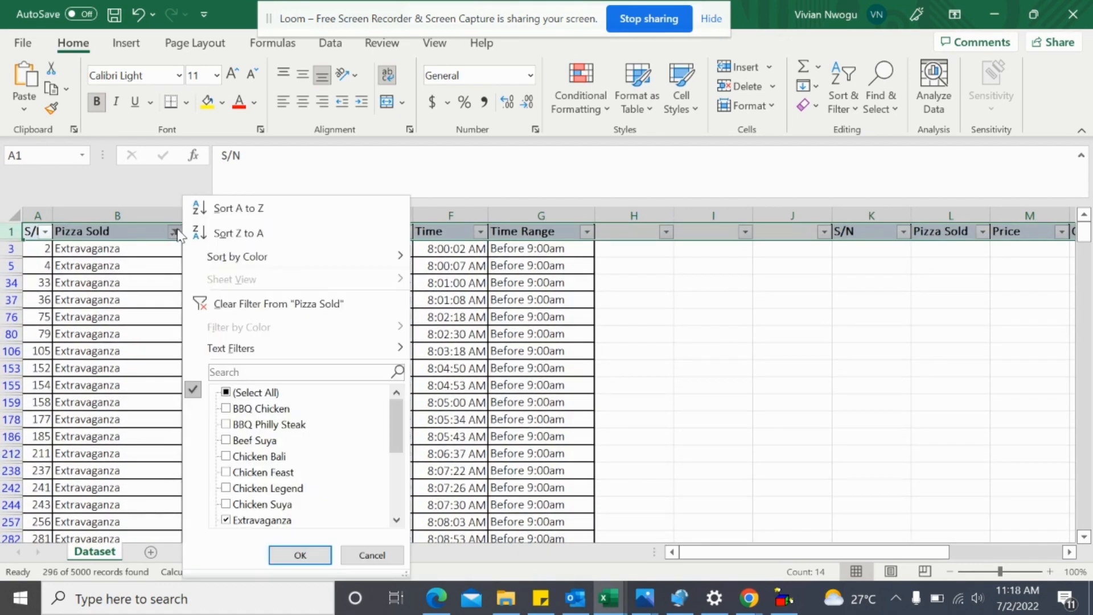
{"action": "left_click", "coordinate": [237, 303]}
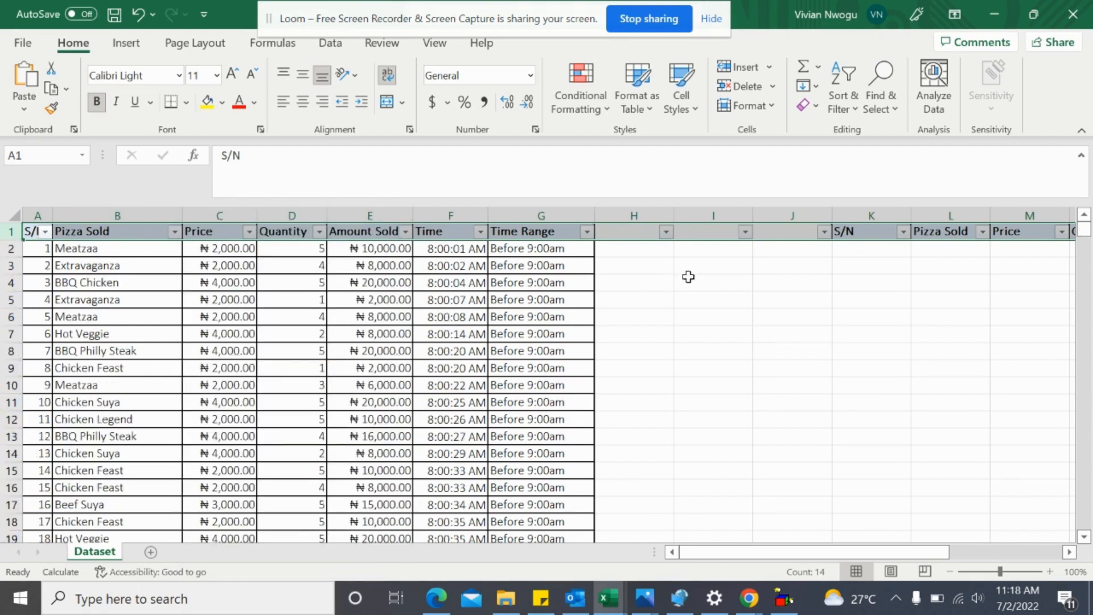
{"action": "left_click", "coordinate": [845, 98]}
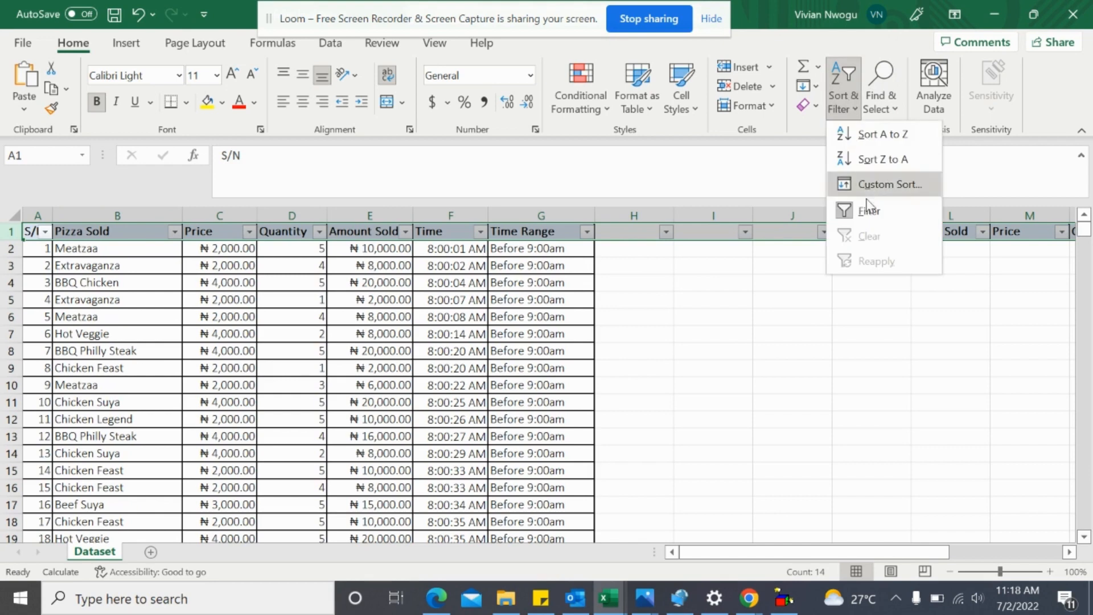
{"action": "left_click", "coordinate": [867, 205]}
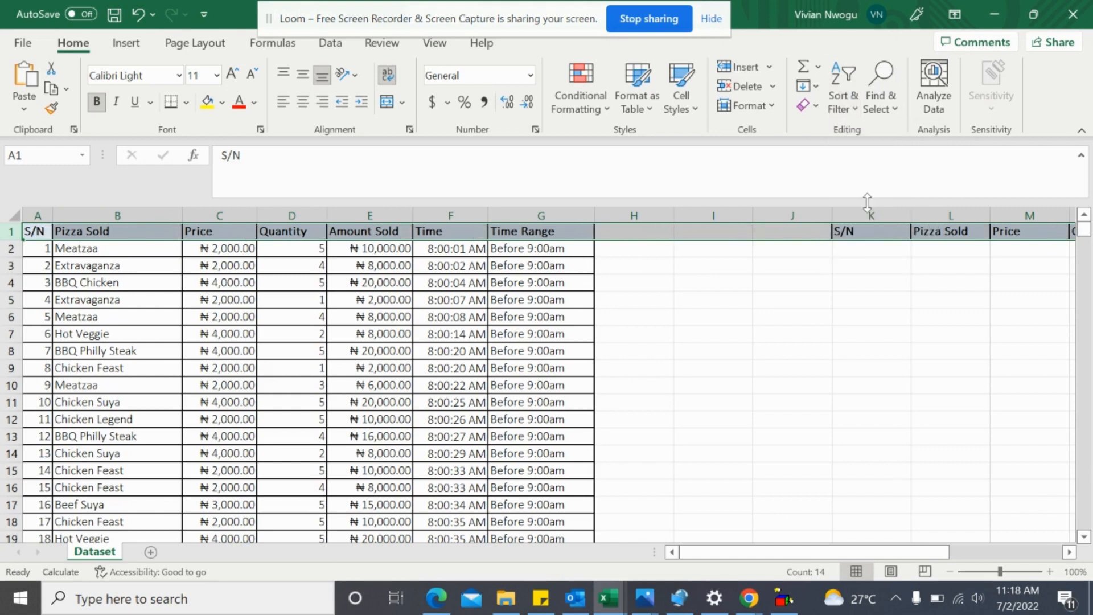
- Examine the headers of the empty second table in columns K to Q
{"action": "left_click", "coordinate": [875, 250]}
{"action": "scroll", "coordinate": [846, 358], "scroll_direction": "right", "scroll_amount": 2}
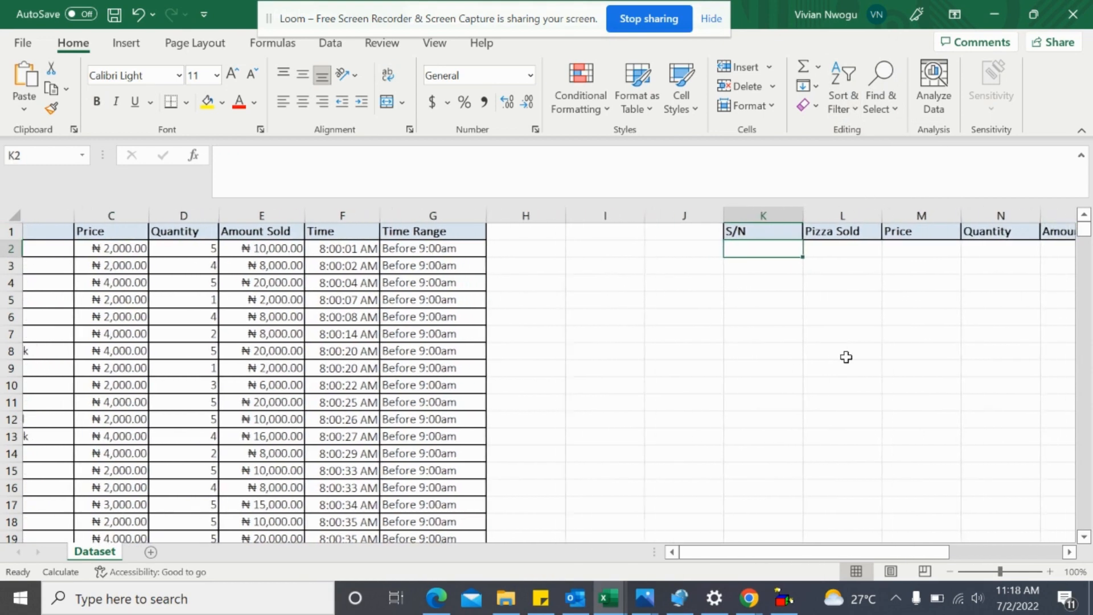
{"action": "scroll", "coordinate": [846, 357], "scroll_direction": "right", "scroll_amount": 3}
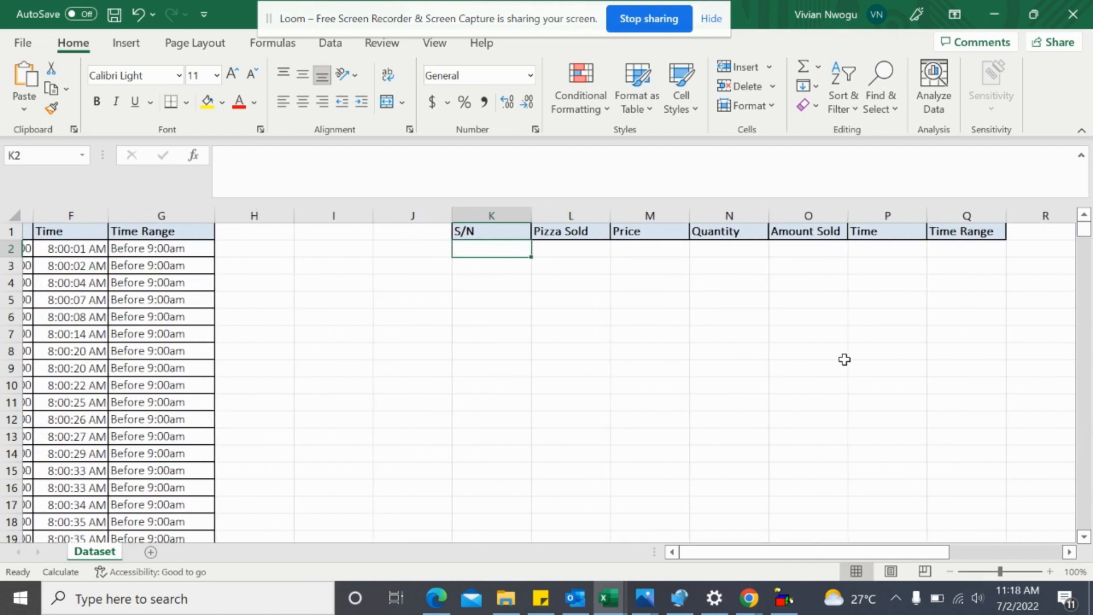
{"action": "scroll", "coordinate": [845, 359], "scroll_direction": "left", "scroll_amount": 5}
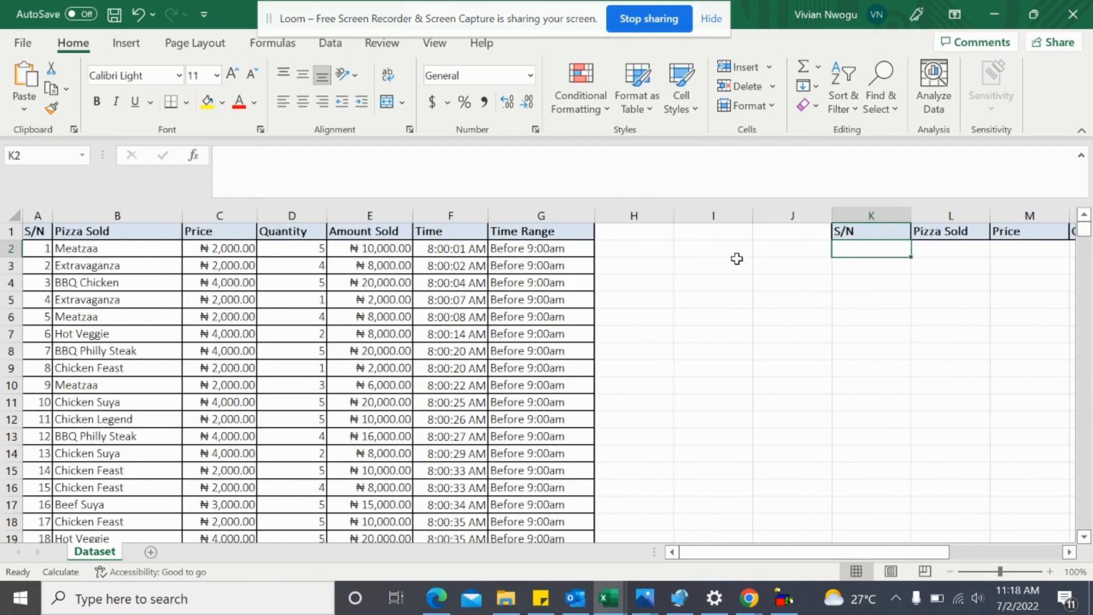
- Enter the heading "Filter by" in cell I1
{"action": "left_click", "coordinate": [712, 236]}
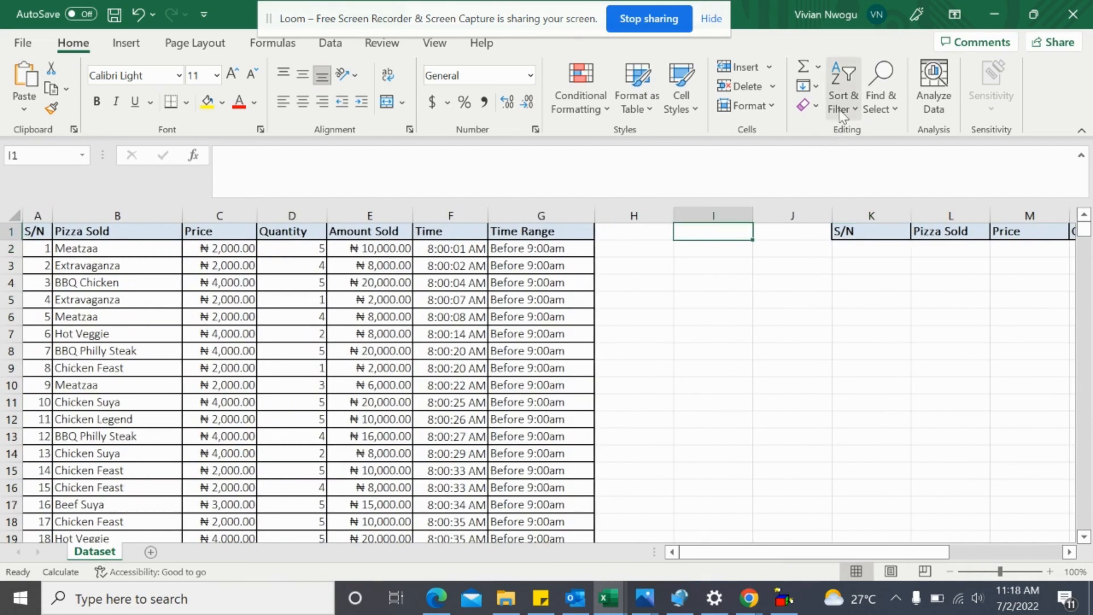
{"action": "left_click", "coordinate": [844, 89]}
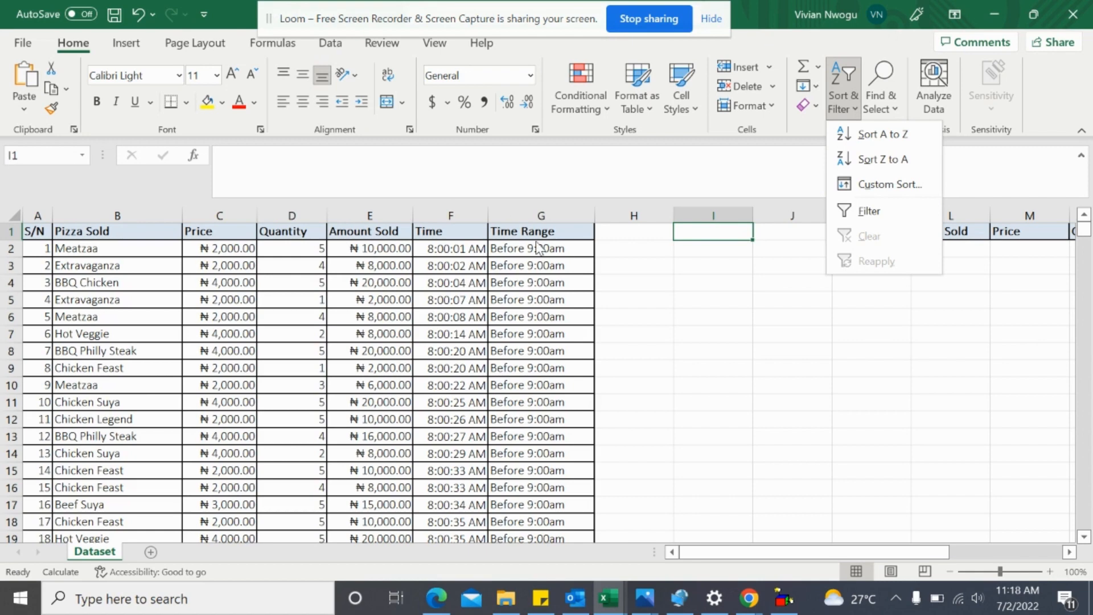
{"action": "key", "text": "f"}
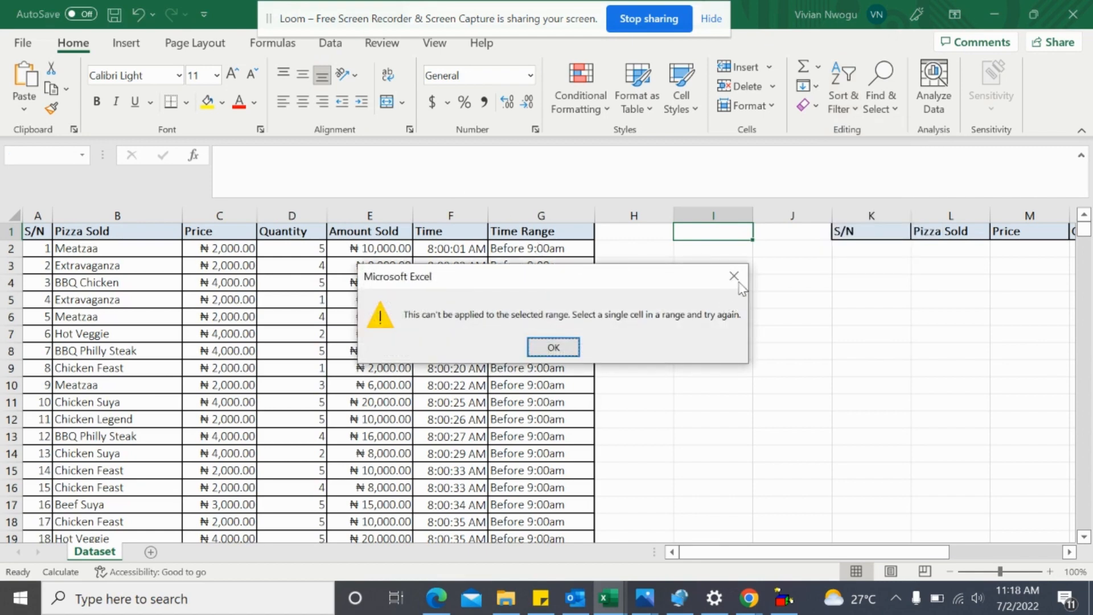
{"action": "left_click", "coordinate": [735, 277]}
{"action": "type", "text": "f"}
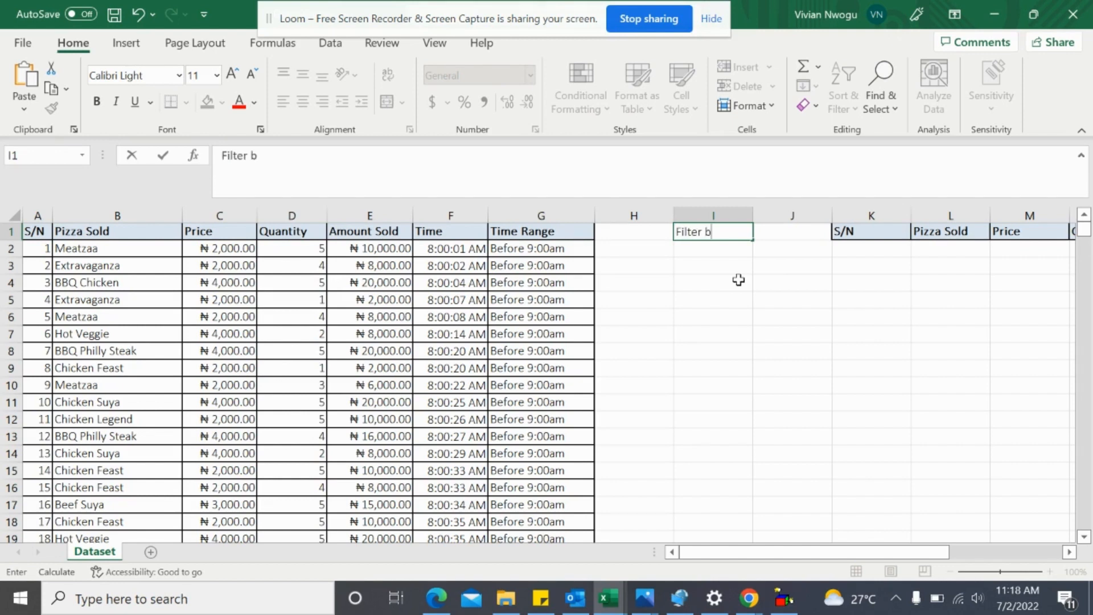
{"action": "key", "text": "Return"}
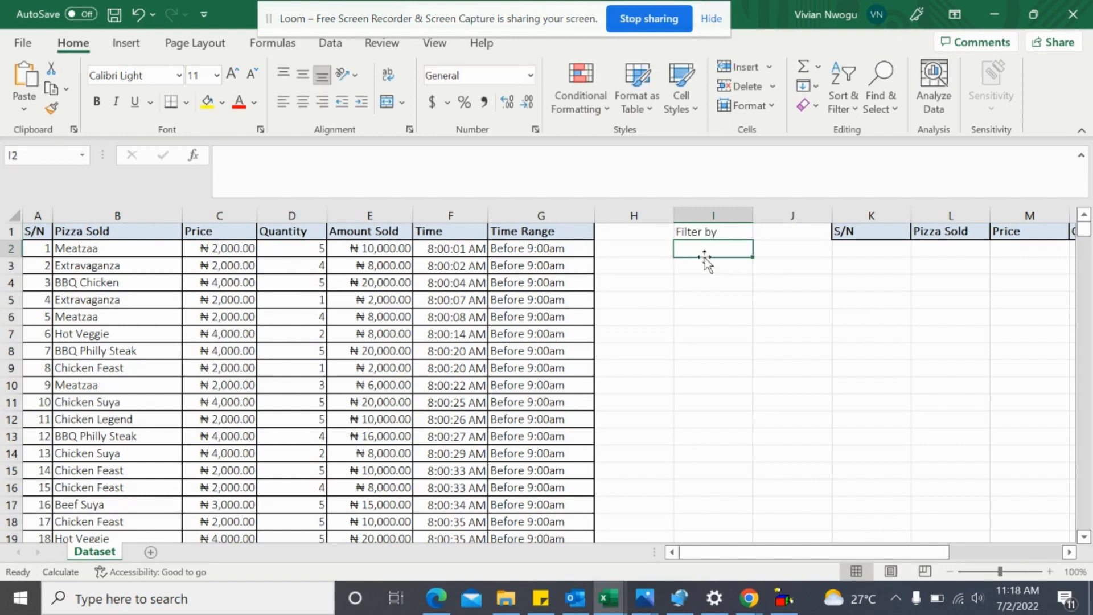
- Copy the Time Range header's formatting onto the "Filter by" heading in cell I1
{"action": "left_click", "coordinate": [591, 230]}
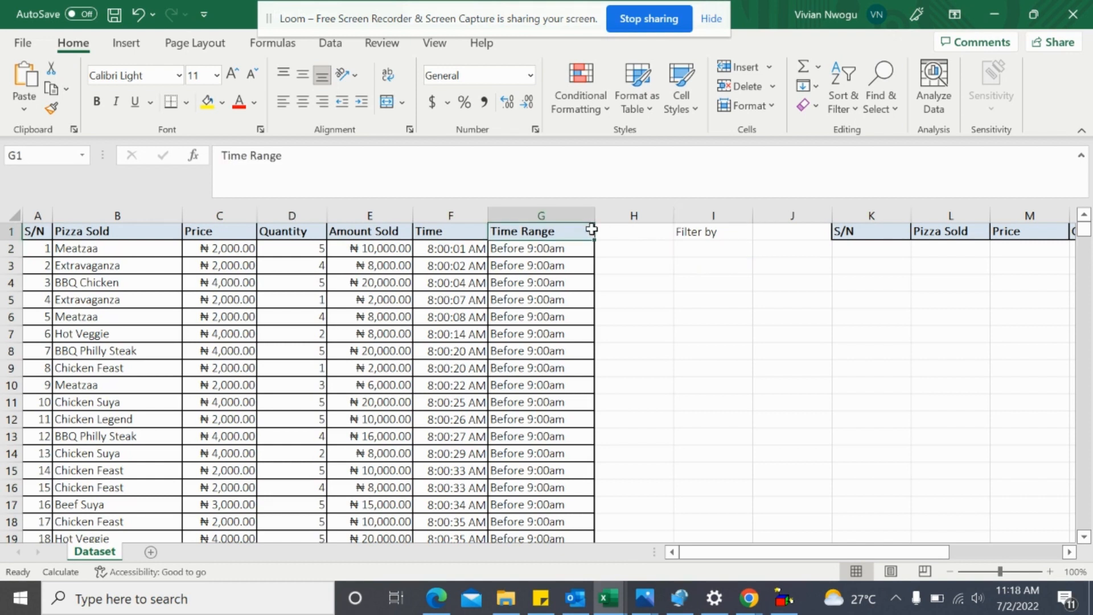
{"action": "left_click", "coordinate": [51, 108]}
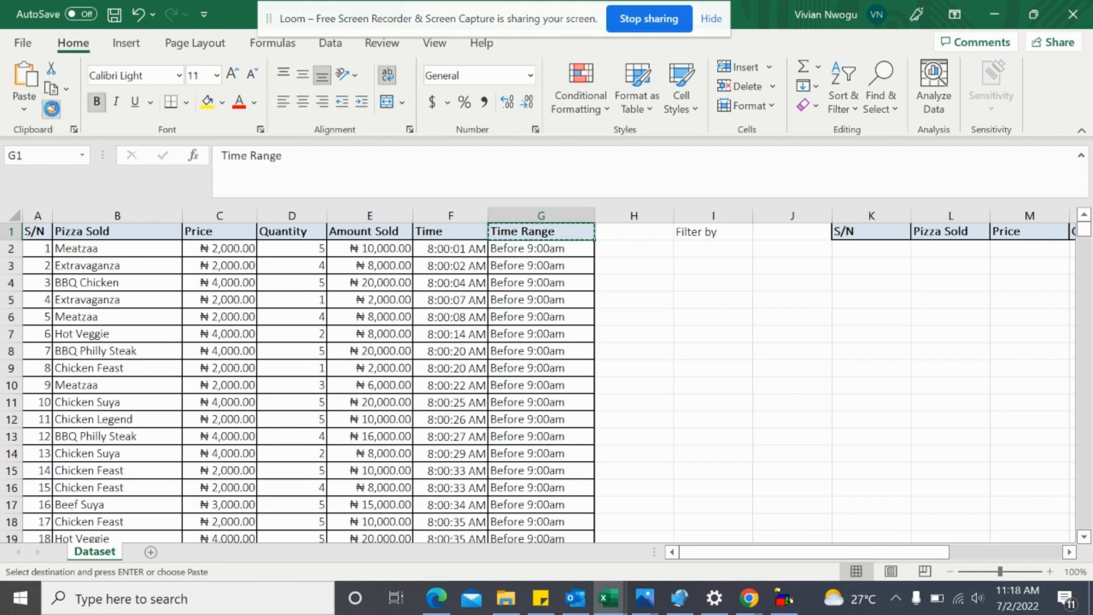
{"action": "left_click", "coordinate": [728, 229]}
{"action": "left_click", "coordinate": [707, 245]}
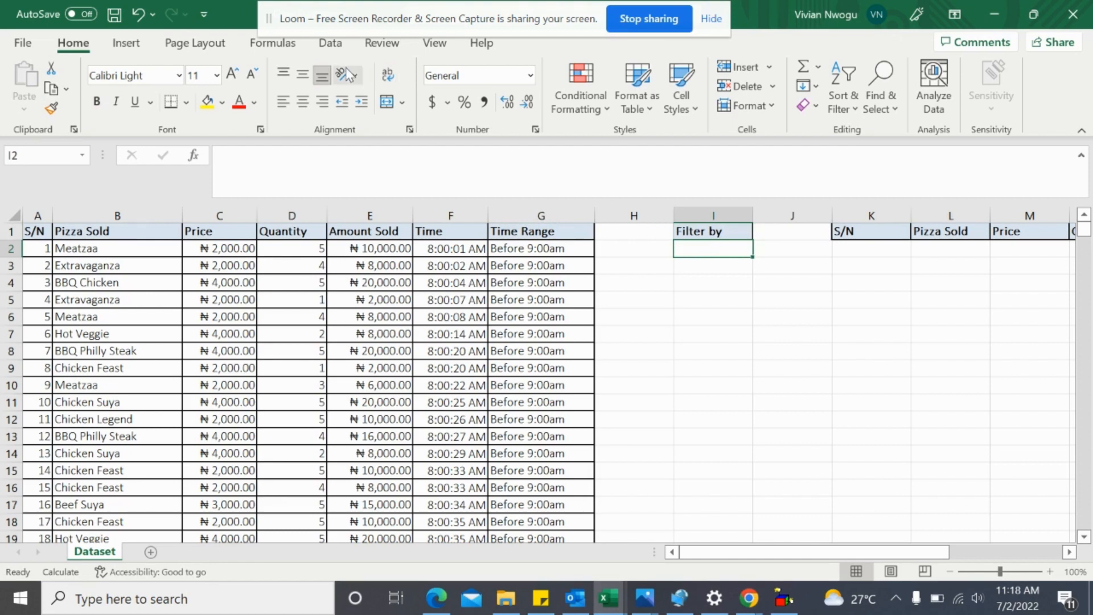
- Add list data validation to cell I2 with the Pizza Sold values =$B$2:$B$5001 as its source
{"action": "left_click", "coordinate": [330, 43]}
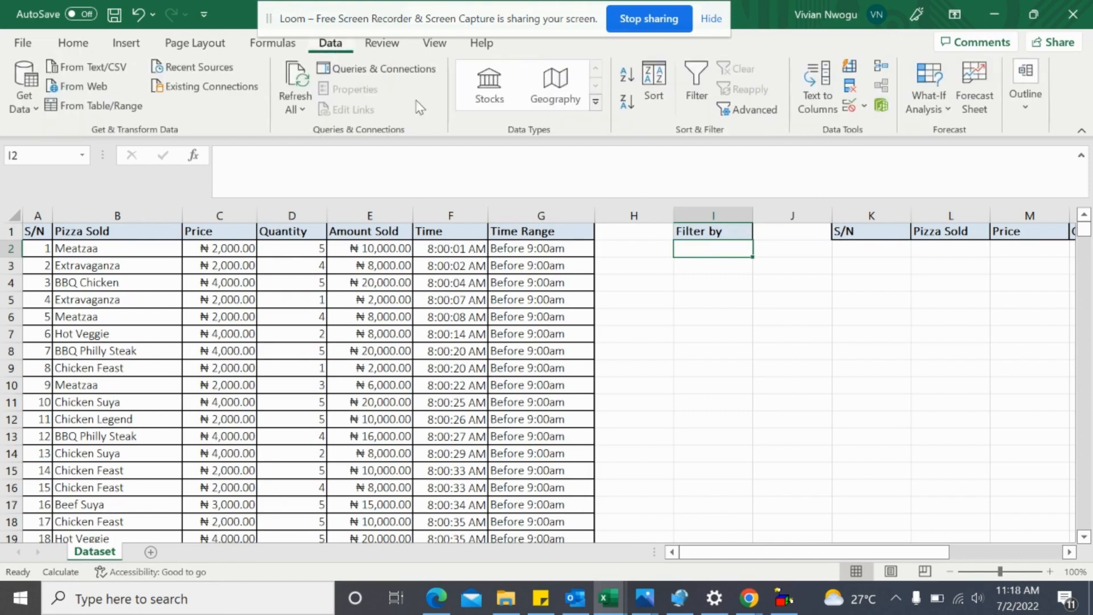
{"action": "left_click", "coordinate": [864, 107]}
{"action": "left_click", "coordinate": [870, 129]}
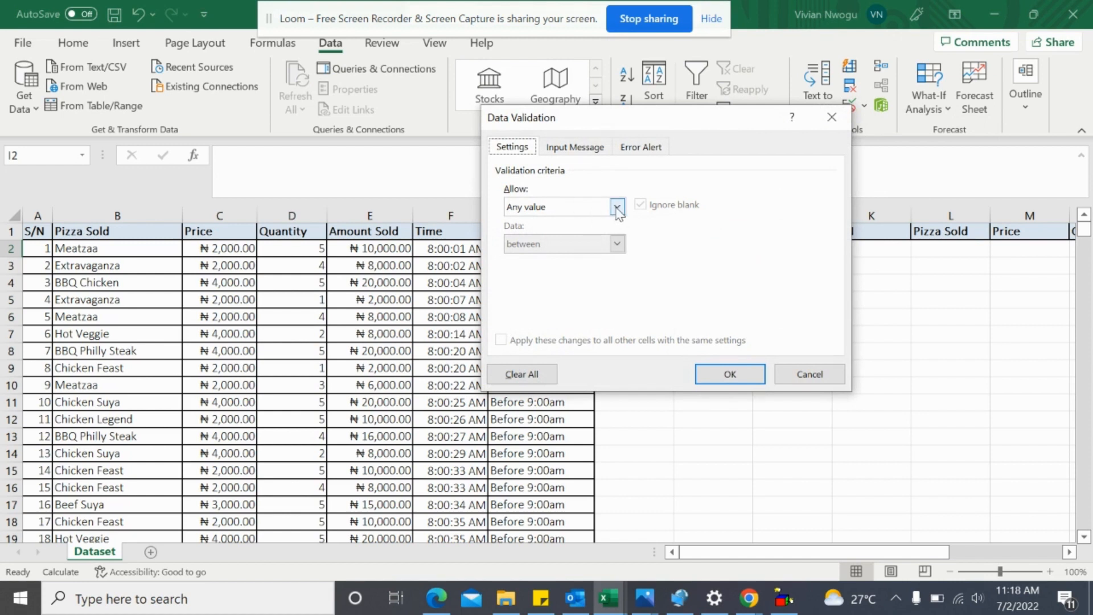
{"action": "left_click", "coordinate": [617, 208]}
{"action": "left_click", "coordinate": [572, 260]}
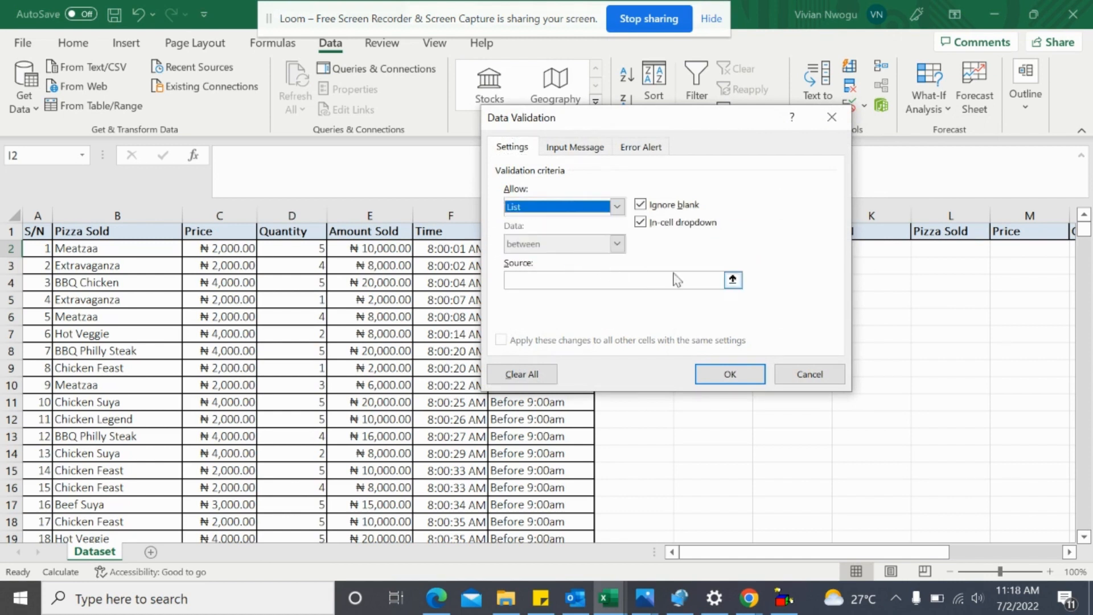
{"action": "left_click", "coordinate": [733, 280]}
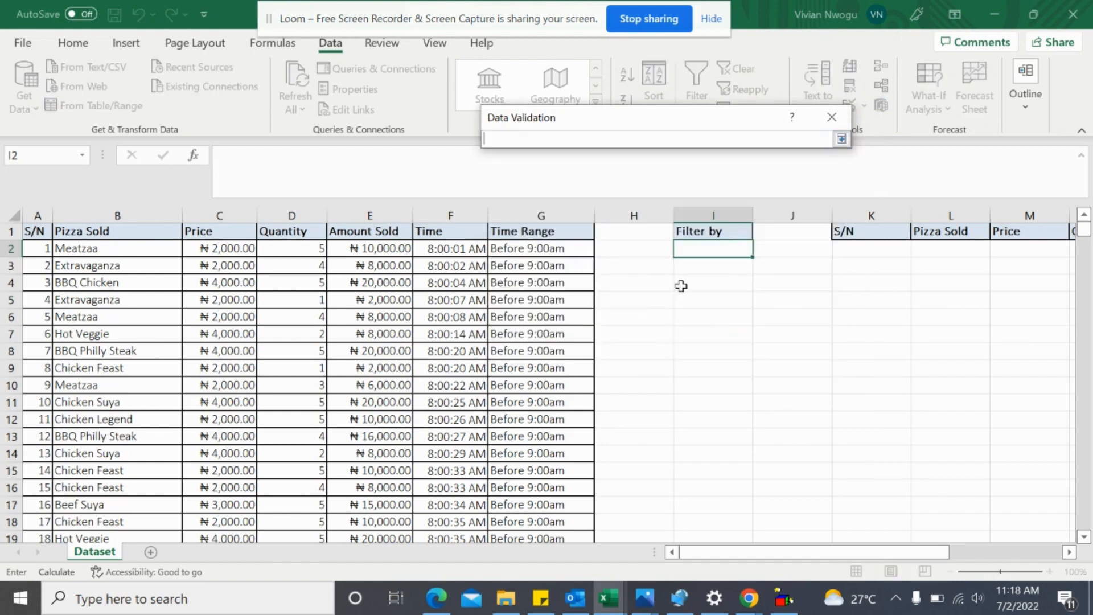
{"action": "left_click", "coordinate": [101, 248]}
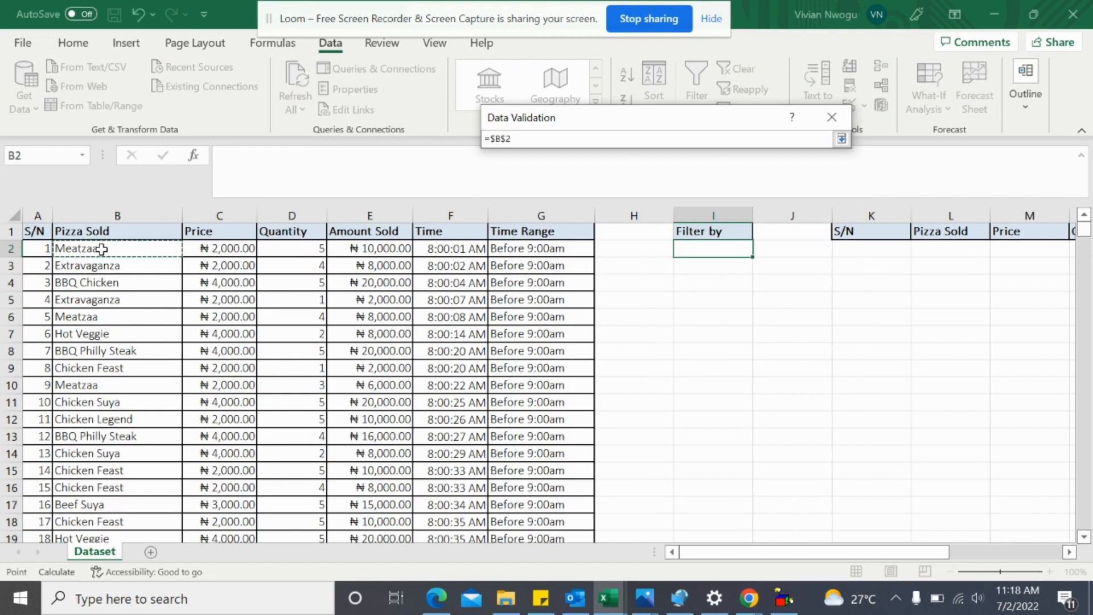
{"action": "key", "text": "ctrl+shift+Down"}
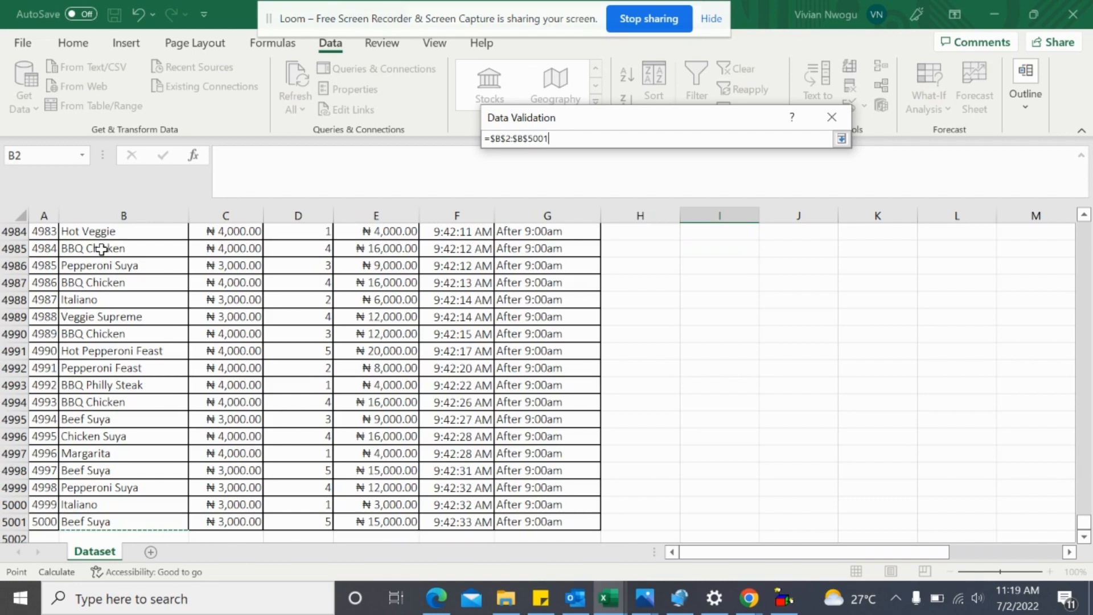
{"action": "key", "text": "Return"}
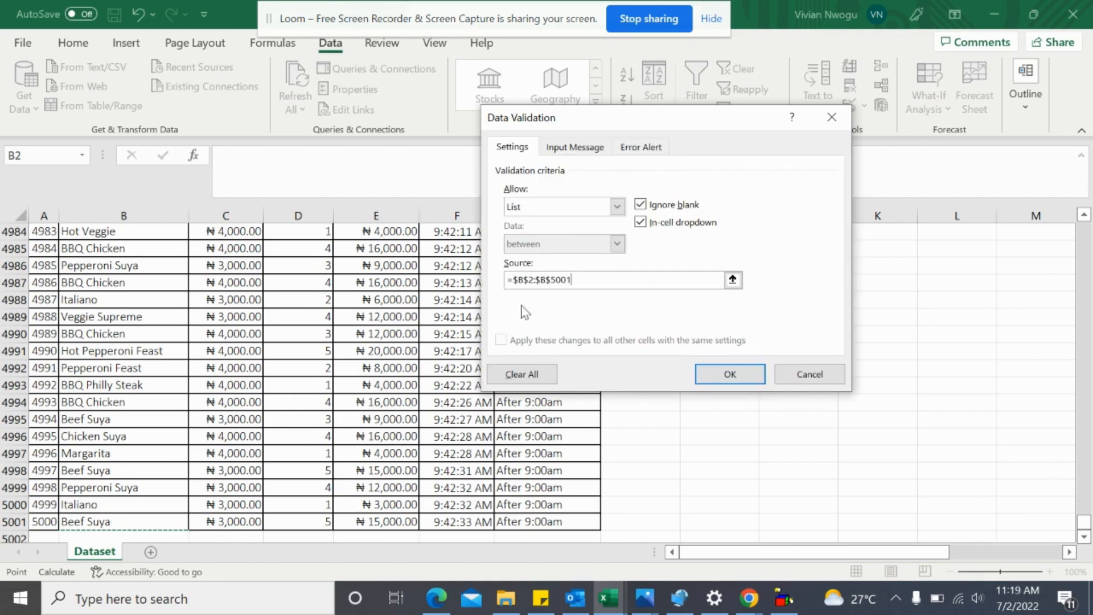
{"action": "left_click", "coordinate": [737, 372]}
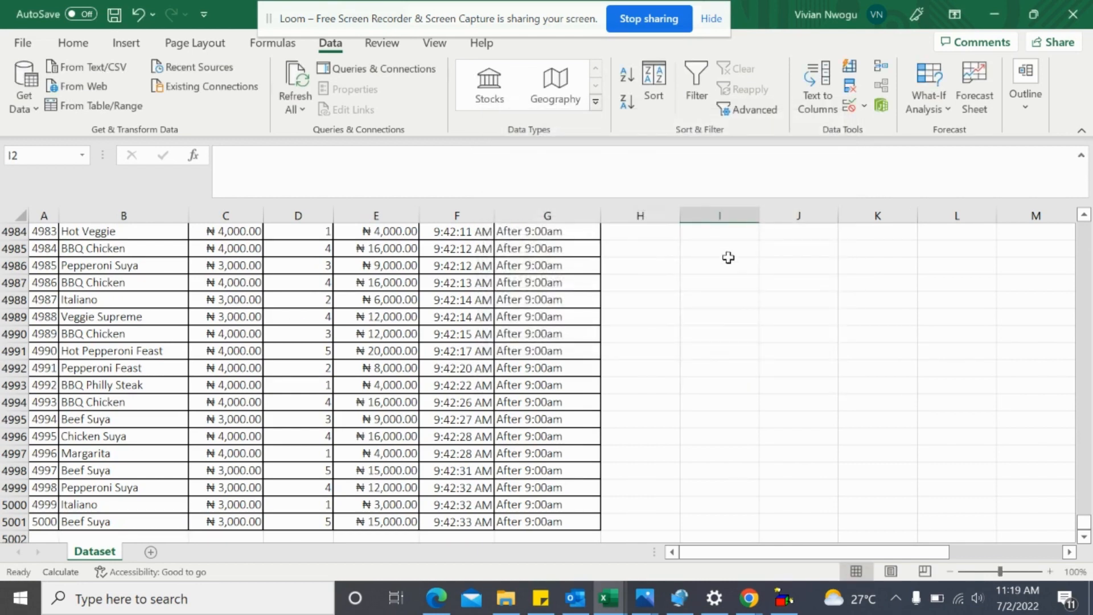
- Check the pizza names offered by the dropdown in cell I2, without choosing one
{"action": "scroll", "coordinate": [739, 370], "scroll_direction": "up", "scroll_amount": 20}
{"action": "scroll", "coordinate": [724, 370], "scroll_direction": "up", "scroll_amount": 2}
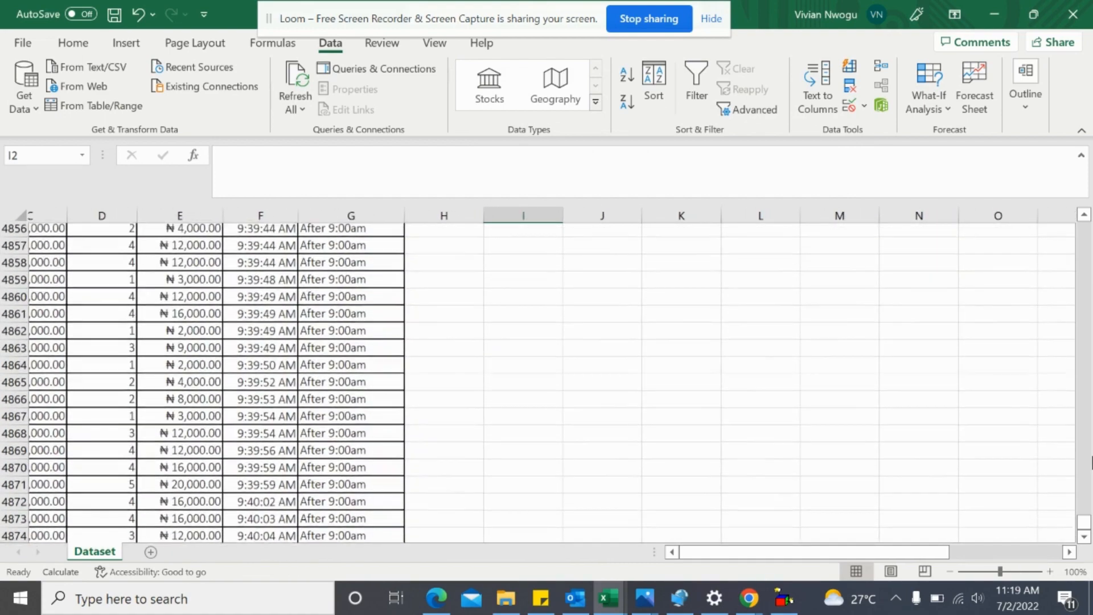
{"action": "left_click_drag", "start_coordinate": [1083, 517], "coordinate": [1082, 226]}
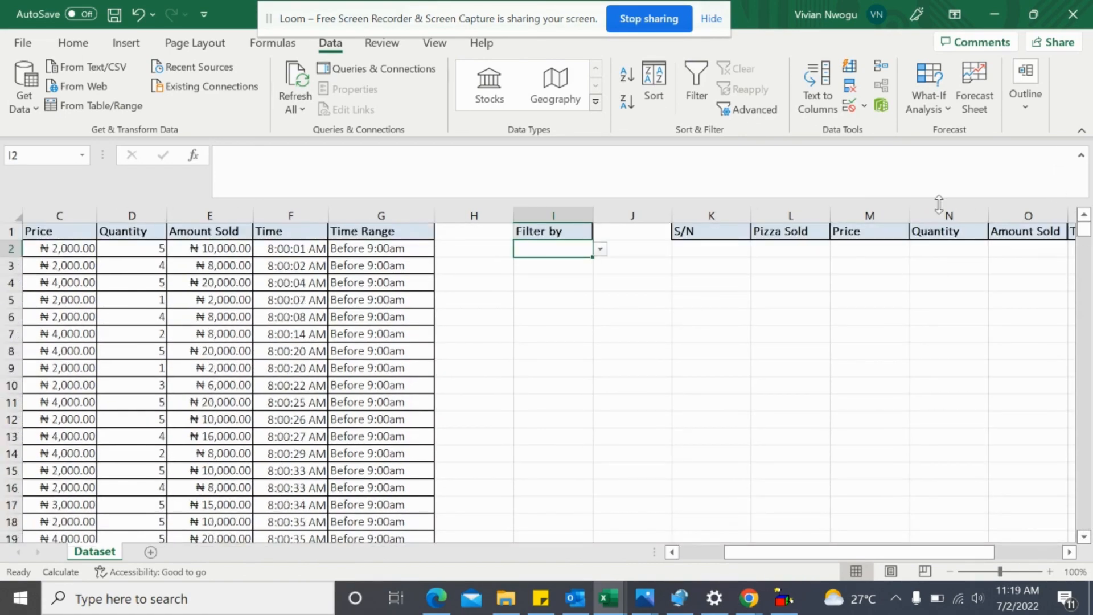
{"action": "left_click", "coordinate": [601, 248]}
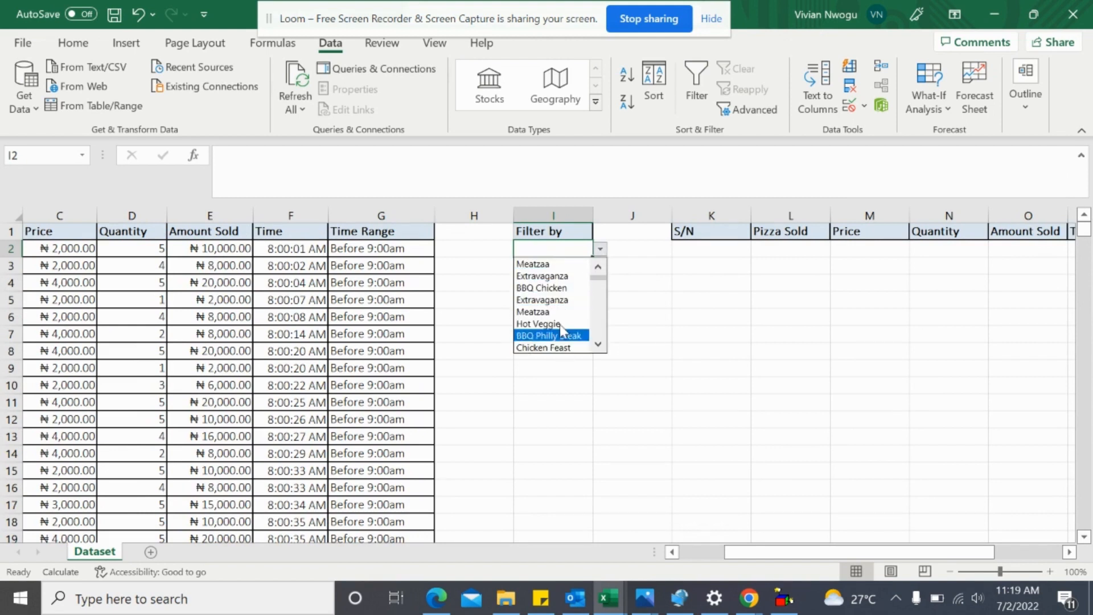
{"action": "left_click_drag", "start_coordinate": [597, 278], "coordinate": [597, 251]}
{"action": "left_click", "coordinate": [496, 338]}
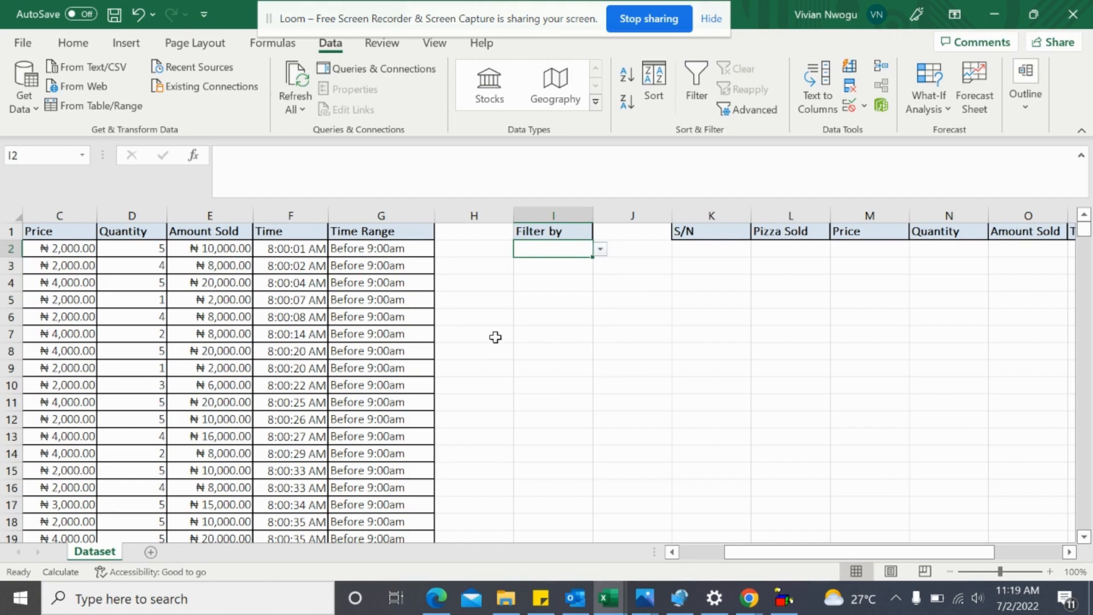
- Begin a FILTER formula in cell K2 with the dataset range A2:G5001 as its array
{"action": "left_click", "coordinate": [704, 251]}
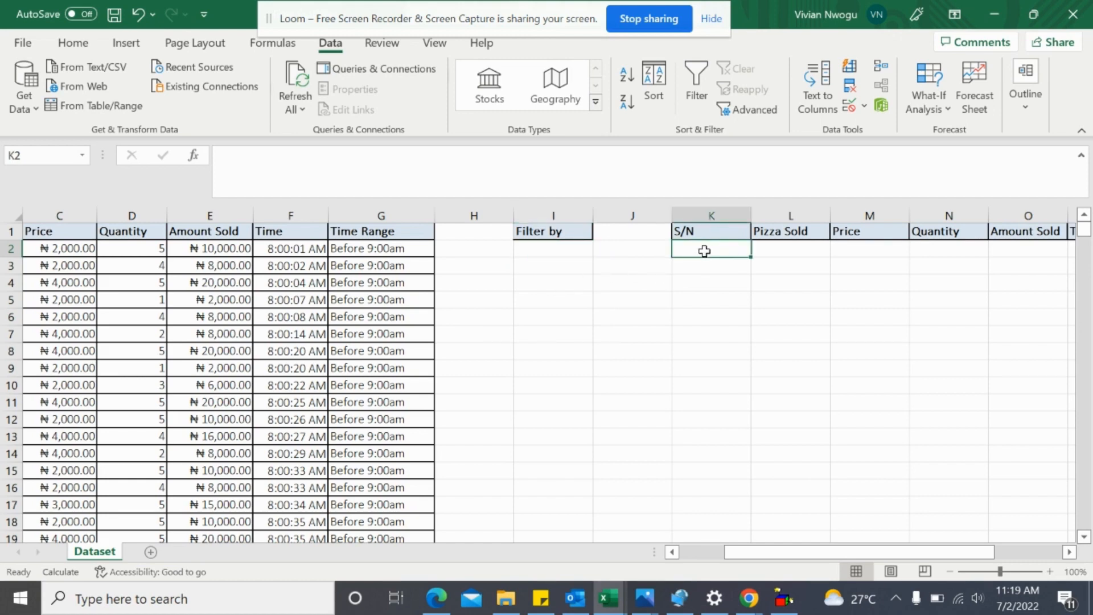
{"action": "scroll", "coordinate": [353, 346], "scroll_direction": "left", "scroll_amount": 2}
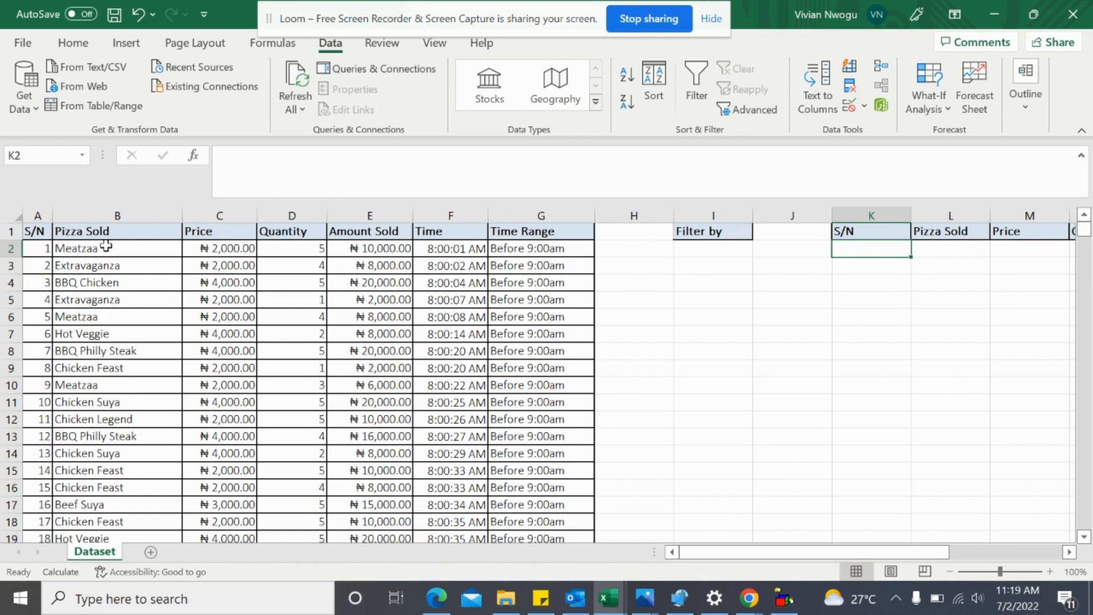
{"action": "scroll", "coordinate": [872, 368], "scroll_direction": "right", "scroll_amount": 2}
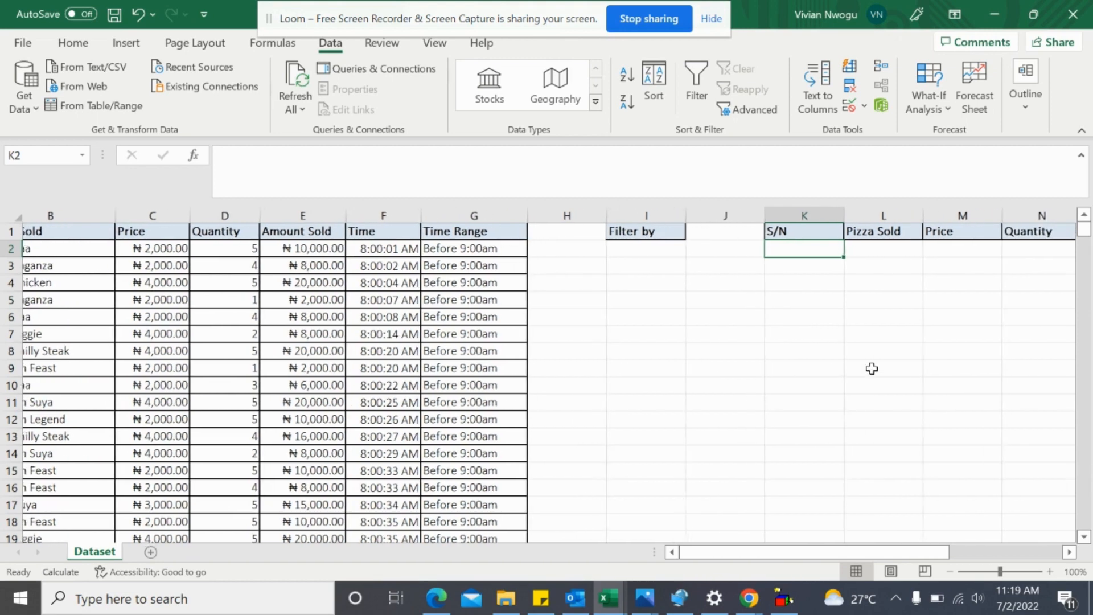
{"action": "scroll", "coordinate": [872, 369], "scroll_direction": "right", "scroll_amount": 2}
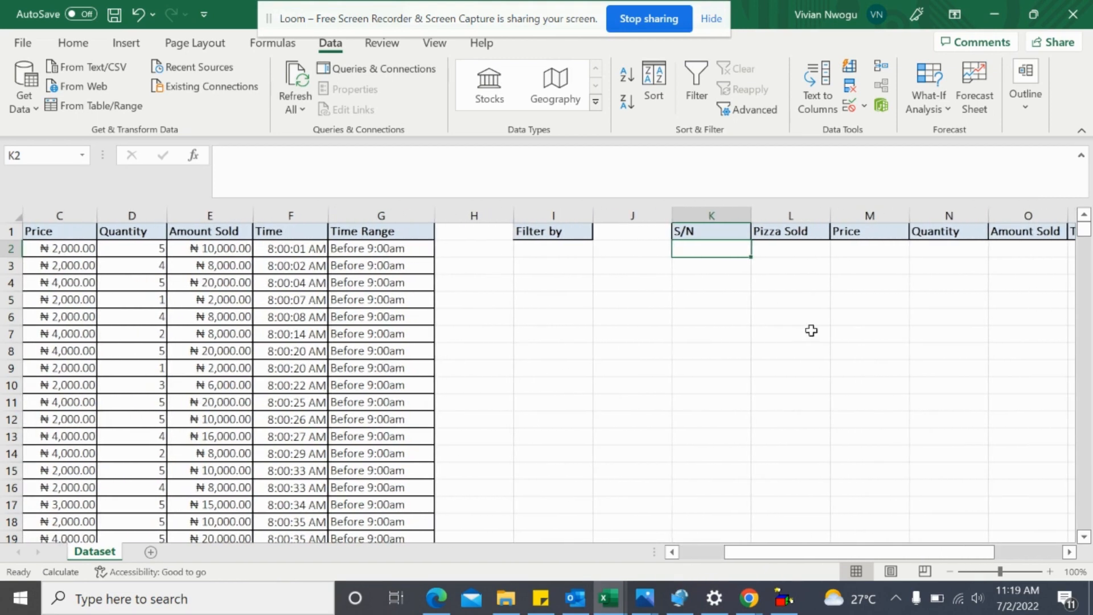
{"action": "type", "text": "=fil"}
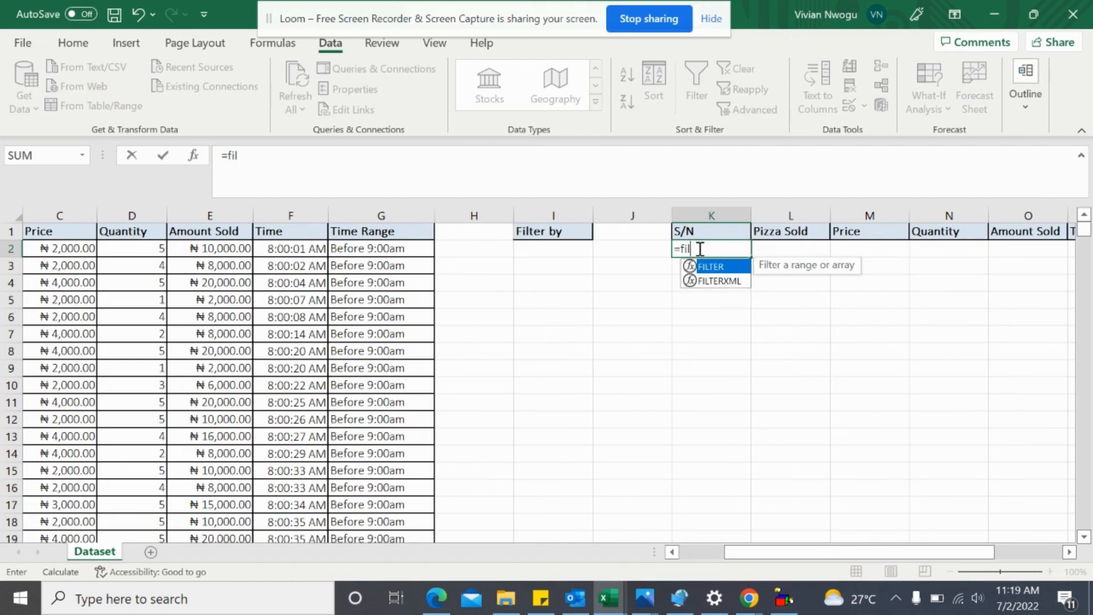
{"action": "key", "text": "Tab"}
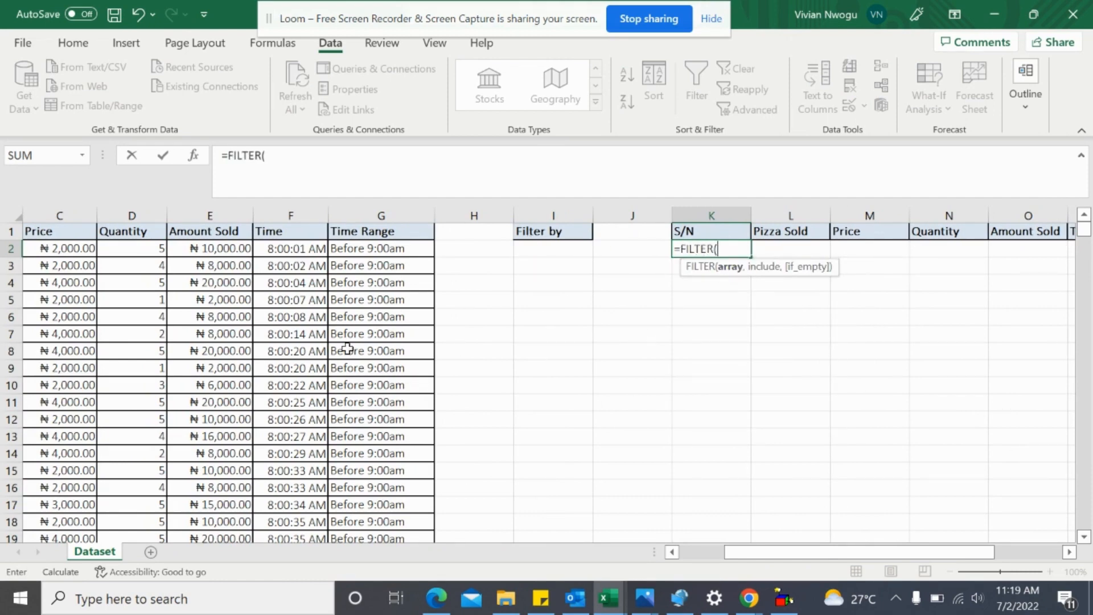
{"action": "scroll", "coordinate": [348, 350], "scroll_direction": "left", "scroll_amount": 2}
{"action": "left_click", "coordinate": [46, 246]}
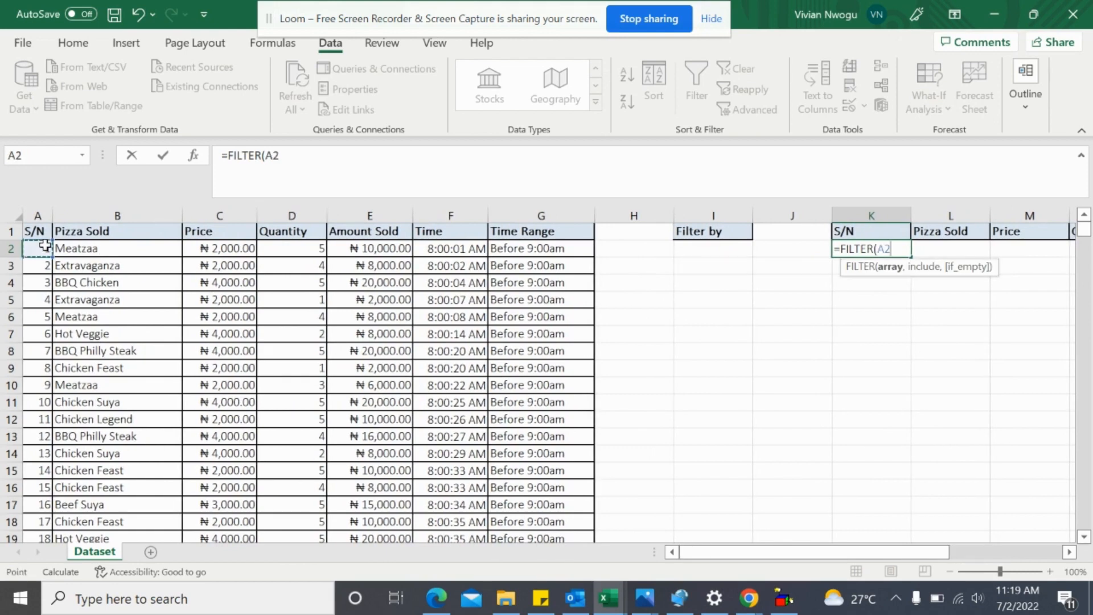
{"action": "key", "text": "ctrl+shift+Down"}
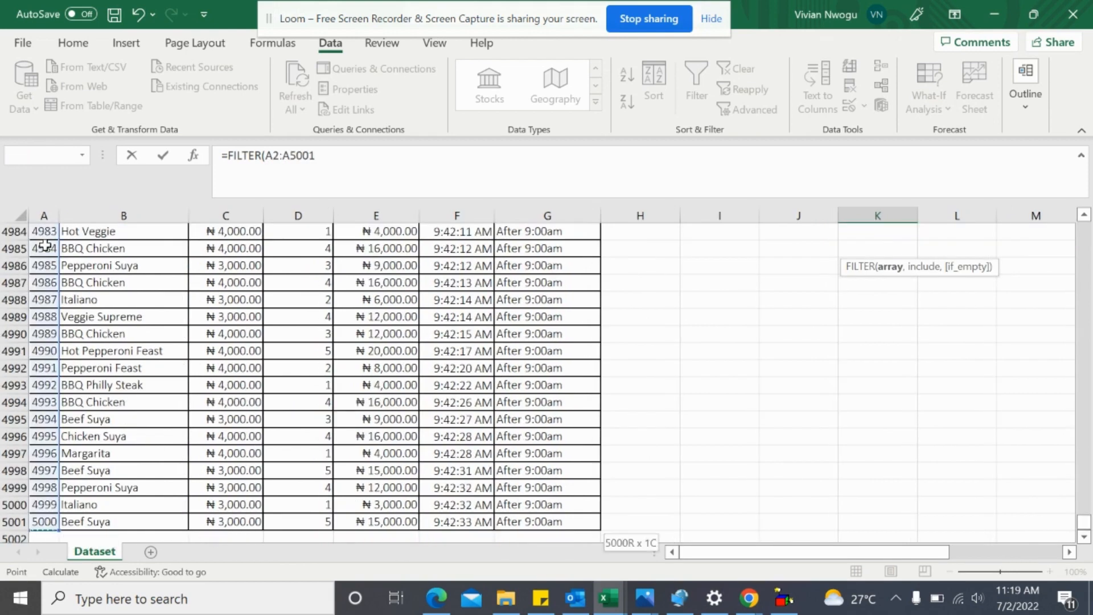
{"action": "key", "text": "ctrl+shift+Right"}
{"action": "type", "text": ","}
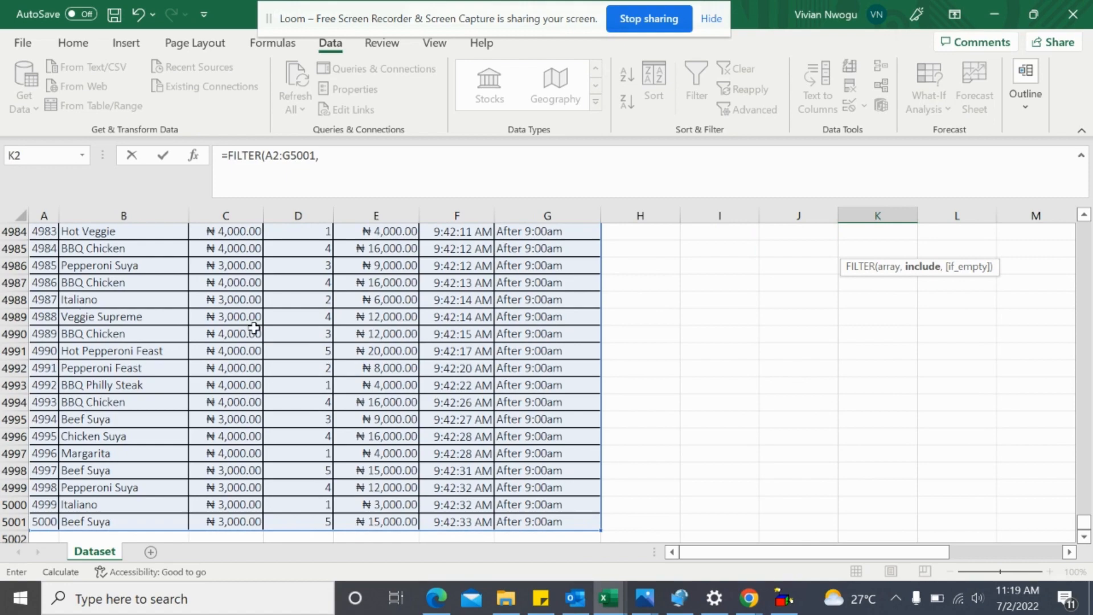
- Complete the FILTER formula in K2 with the include condition B2:B5001=I2 and enter it
{"action": "scroll", "coordinate": [254, 328], "scroll_direction": "up", "scroll_amount": 20}
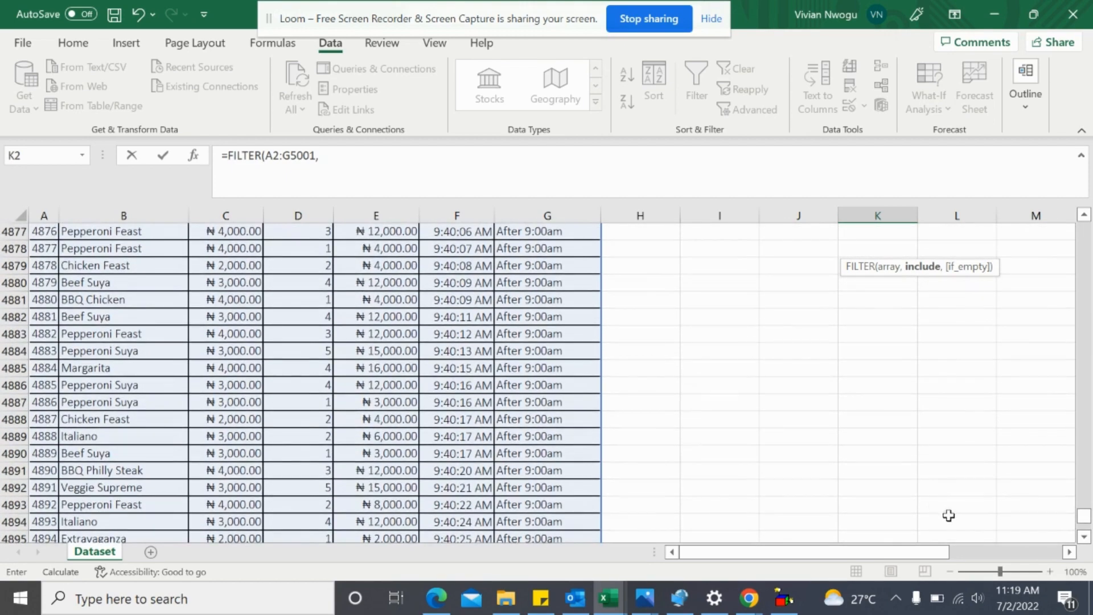
{"action": "left_click_drag", "start_coordinate": [1083, 523], "coordinate": [1083, 231]}
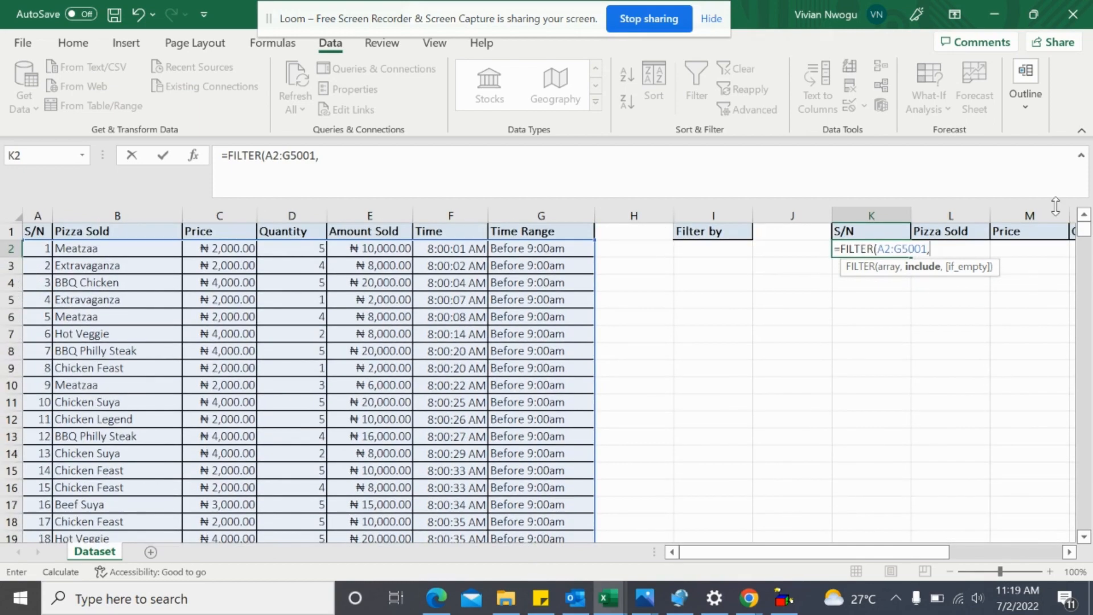
{"action": "left_click", "coordinate": [76, 249]}
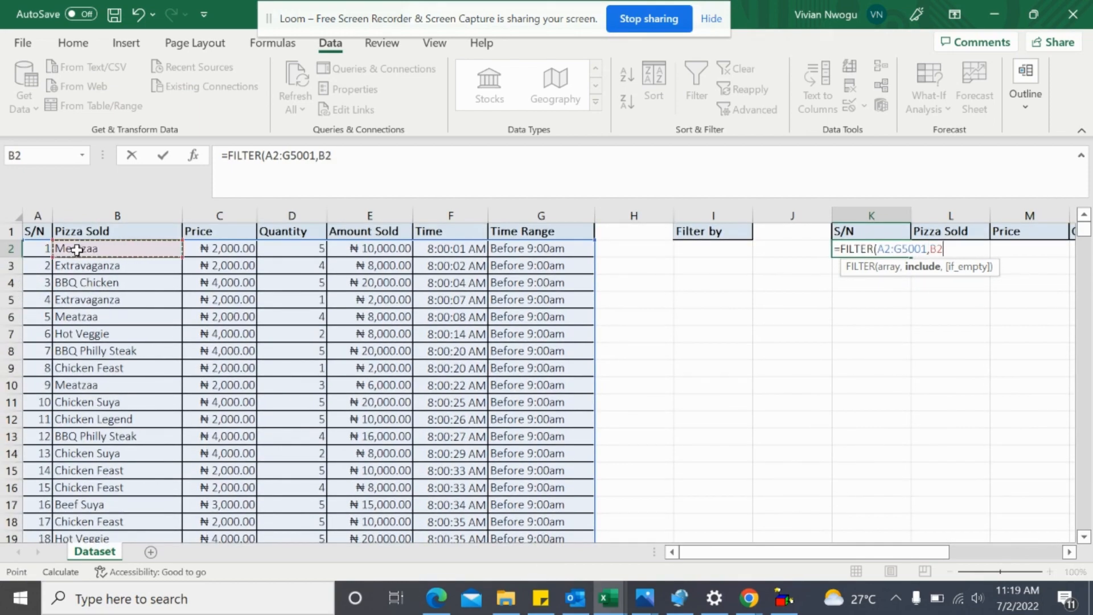
{"action": "key", "text": "ctrl+shift+Down"}
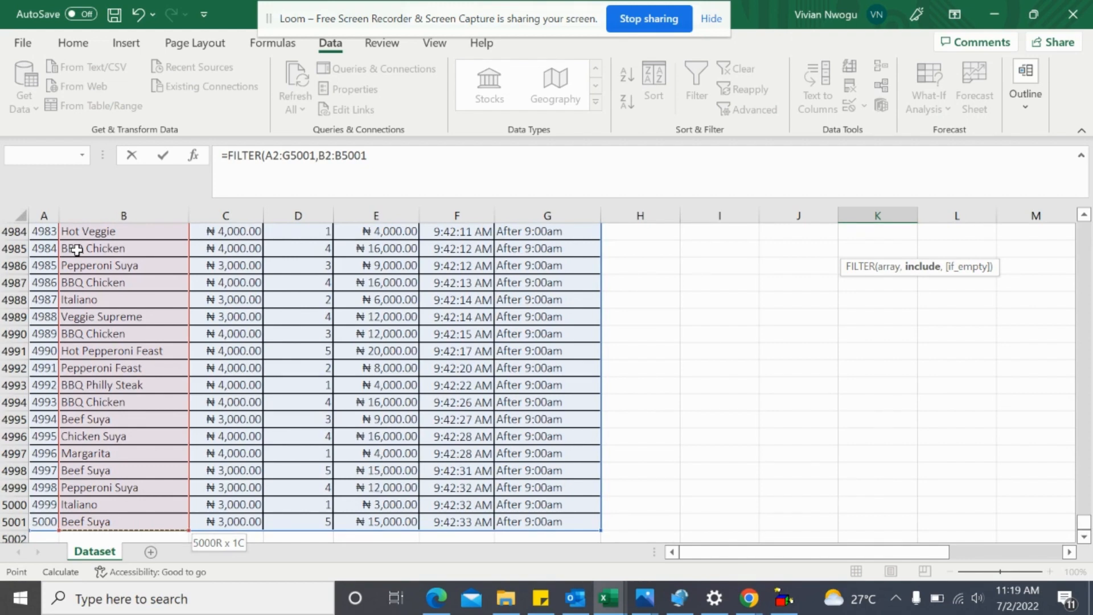
{"action": "type", "text": "="}
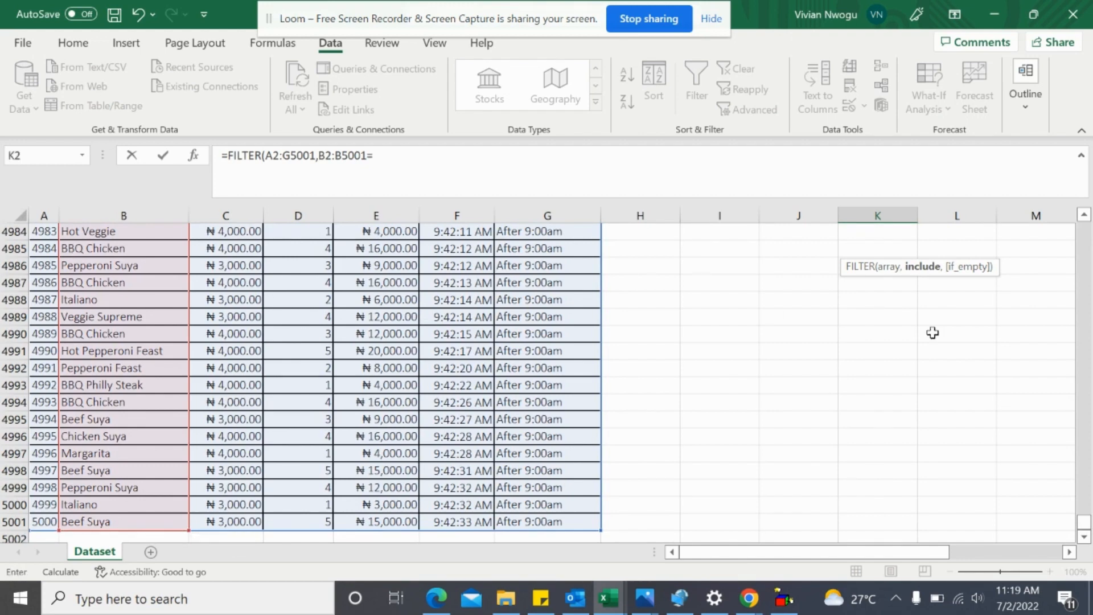
{"action": "left_click_drag", "start_coordinate": [1084, 523], "coordinate": [1081, 222]}
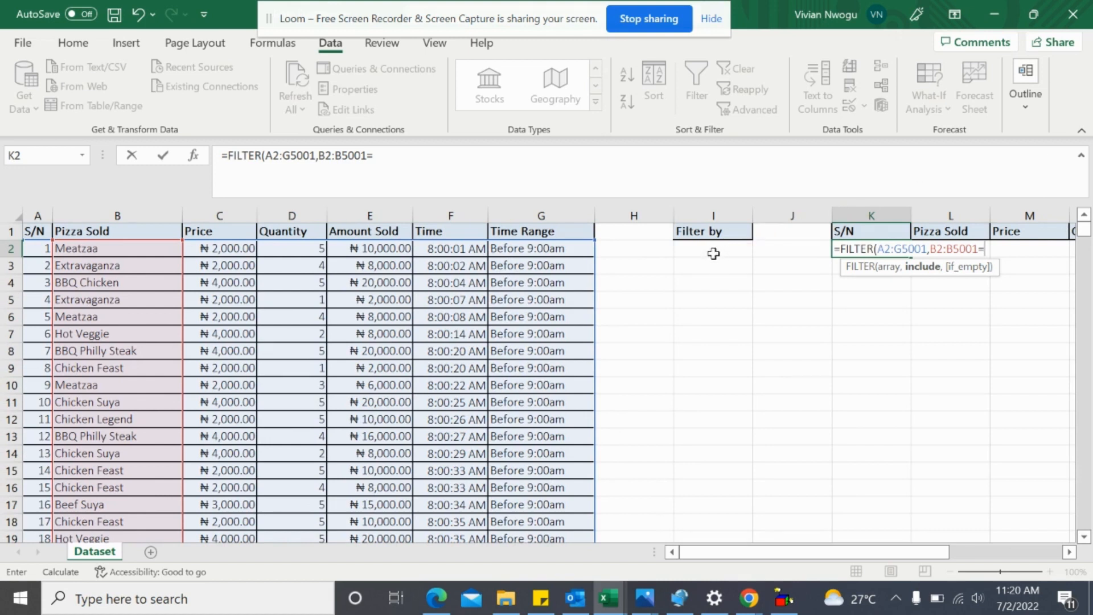
{"action": "type", "text": "I2"}
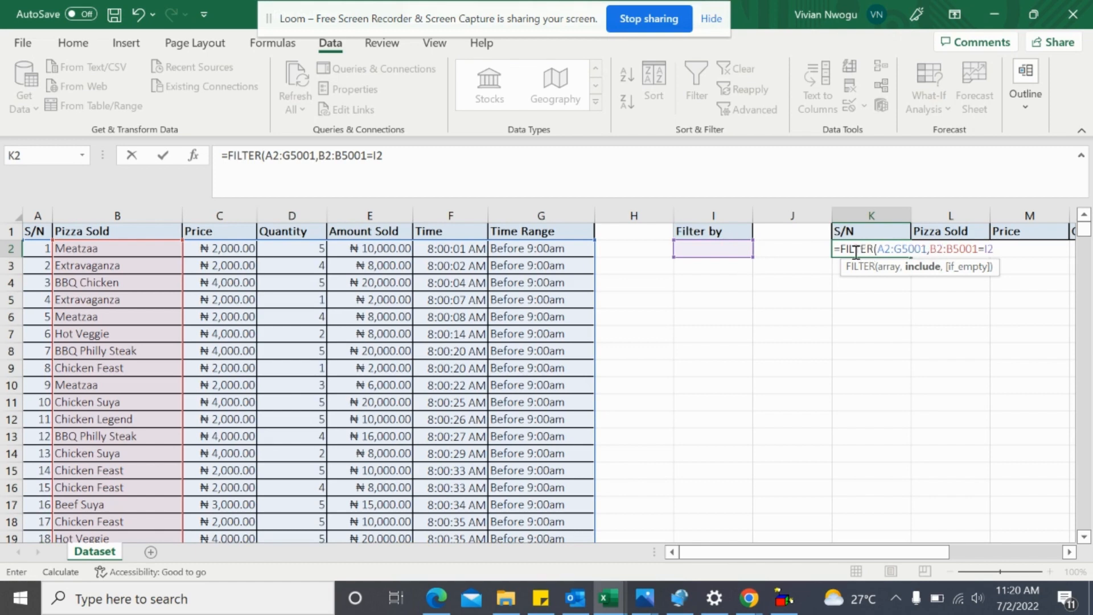
{"action": "key", "text": "Return"}
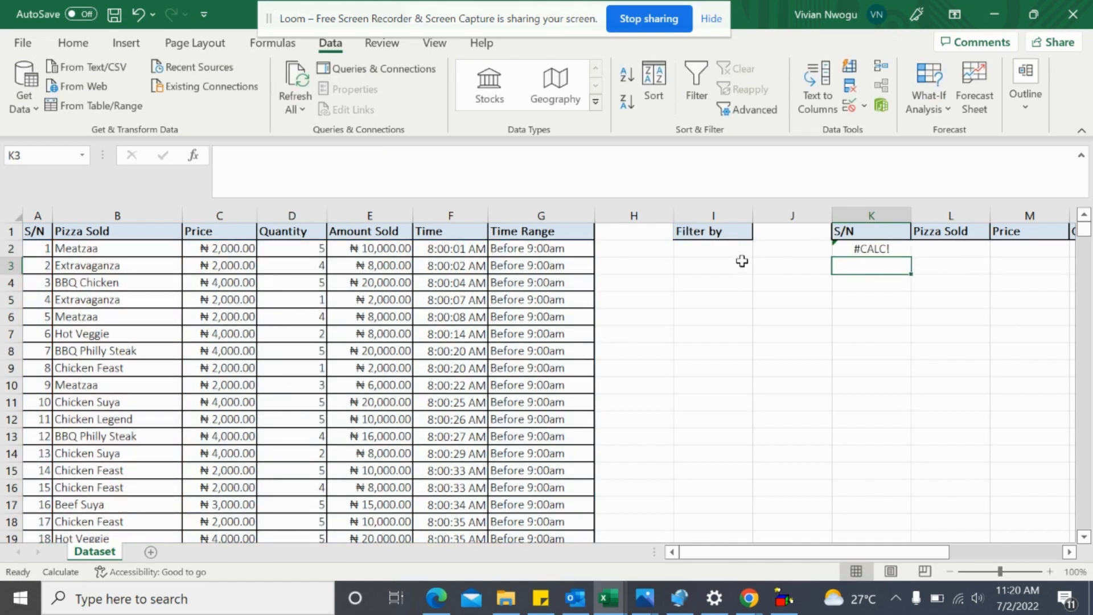
- Choose Extravaganza from the "Filter by" dropdown in cell I2
{"action": "left_click", "coordinate": [711, 252]}
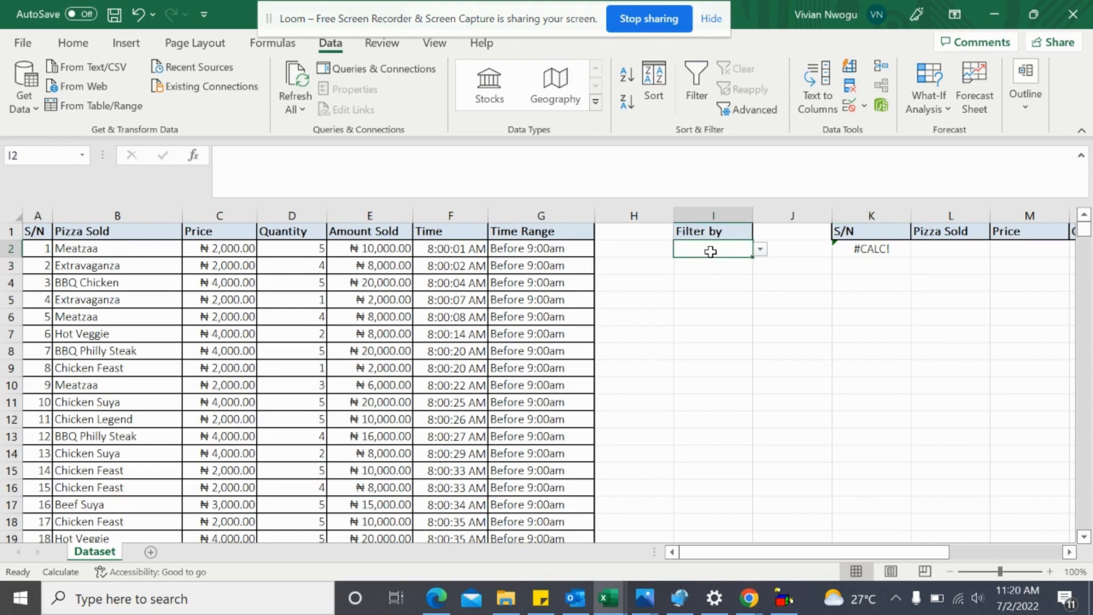
{"action": "left_click", "coordinate": [760, 250]}
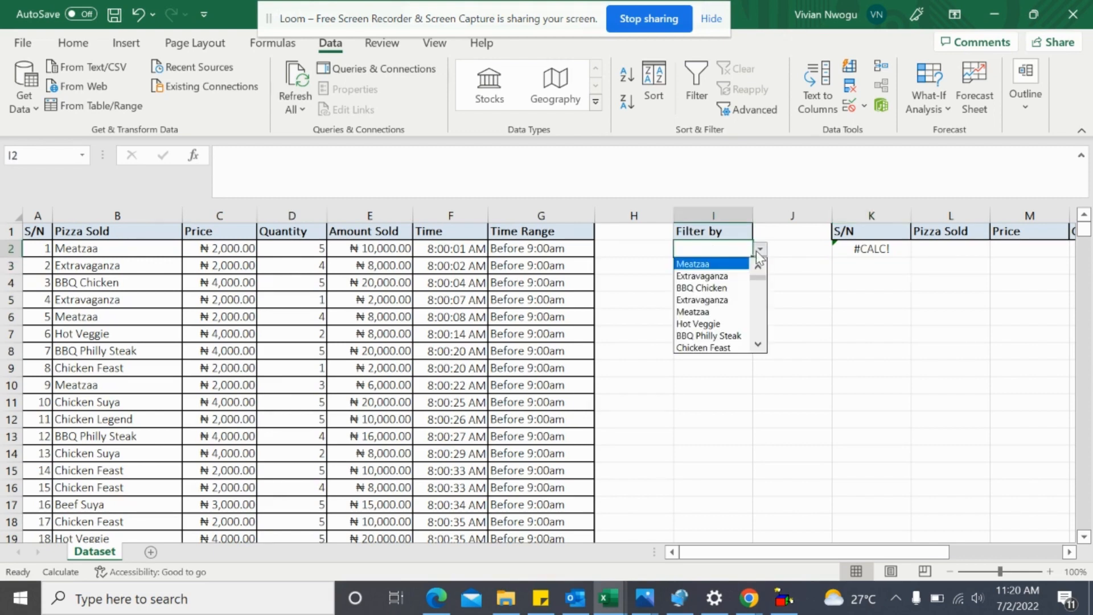
{"action": "left_click", "coordinate": [716, 302]}
{"action": "key", "text": "Return"}
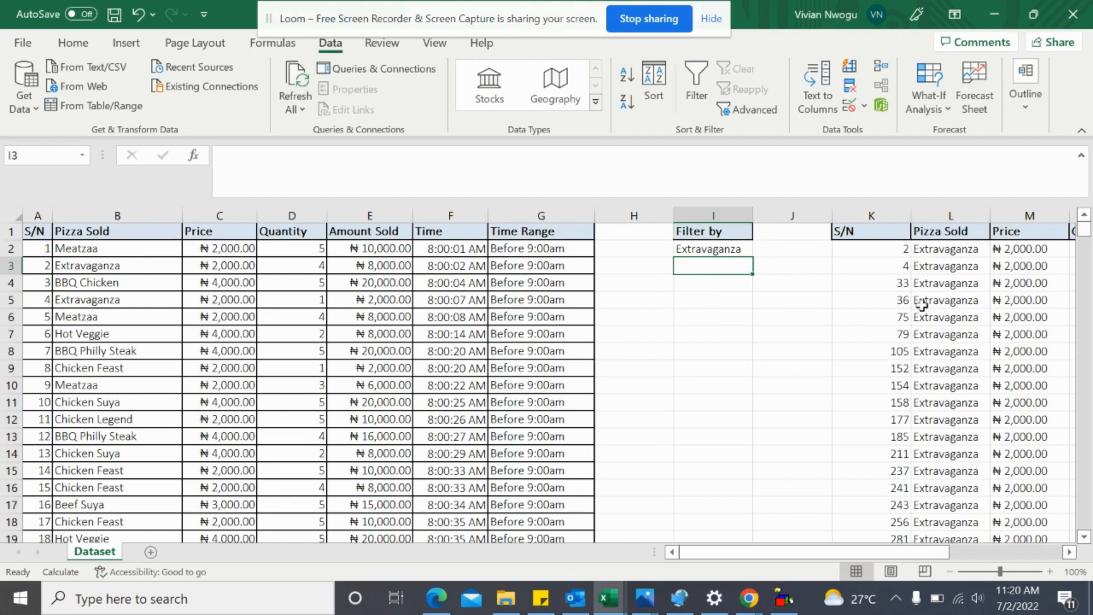
- Examine the filtered rows across columns K to Q of the second table, including the Time column
{"action": "scroll", "coordinate": [934, 322], "scroll_direction": "right", "scroll_amount": 2}
{"action": "scroll", "coordinate": [935, 324], "scroll_direction": "right", "scroll_amount": 3}
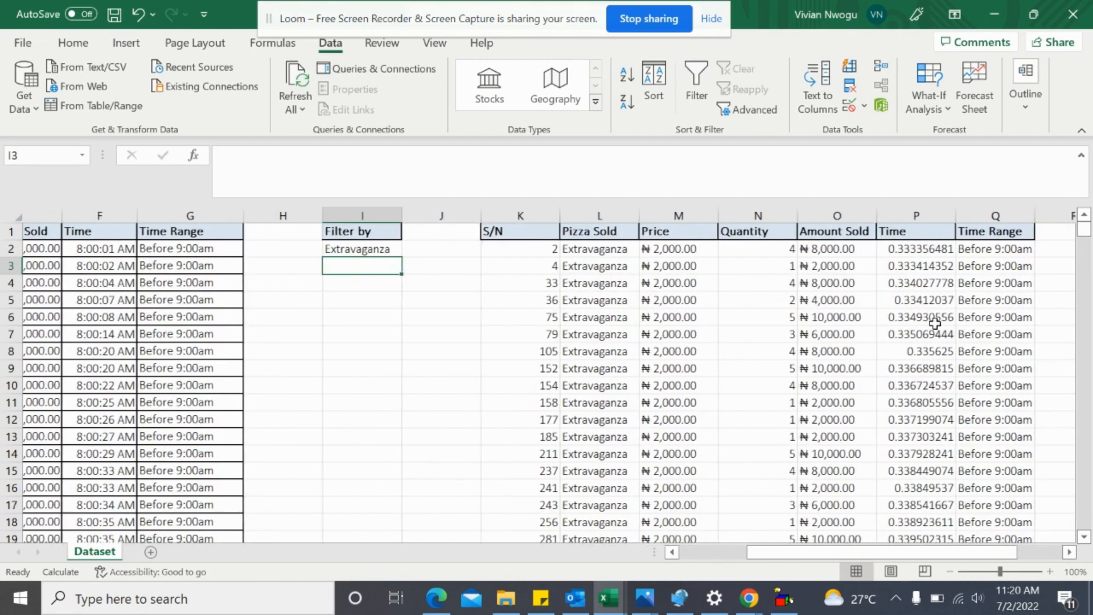
{"action": "scroll", "coordinate": [935, 324], "scroll_direction": "right", "scroll_amount": 1}
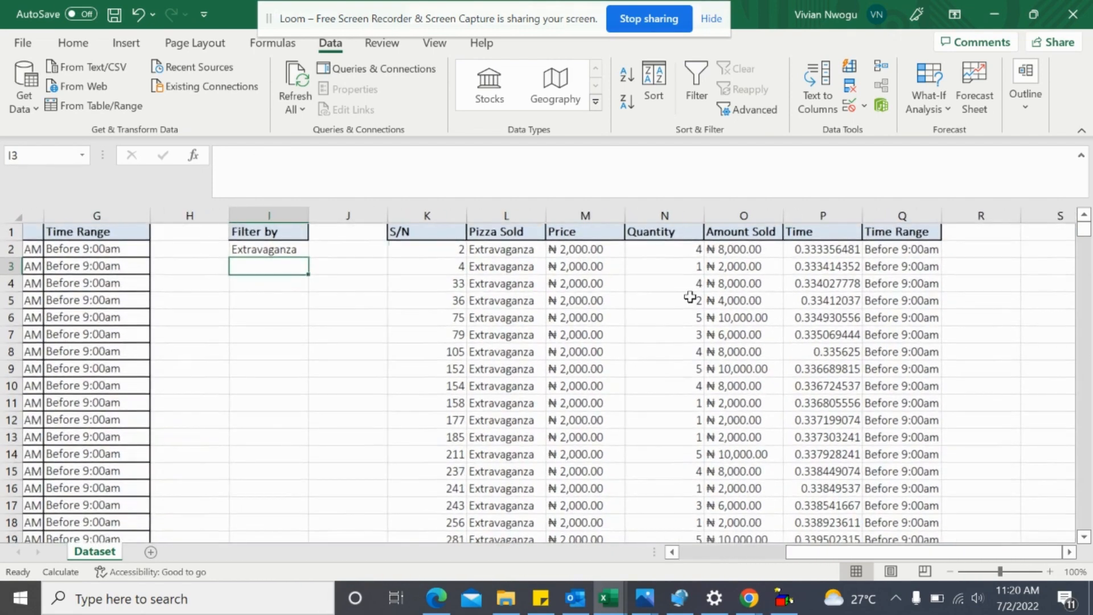
{"action": "scroll", "coordinate": [508, 443], "scroll_direction": "down", "scroll_amount": 4}
{"action": "scroll", "coordinate": [509, 442], "scroll_direction": "down", "scroll_amount": 20}
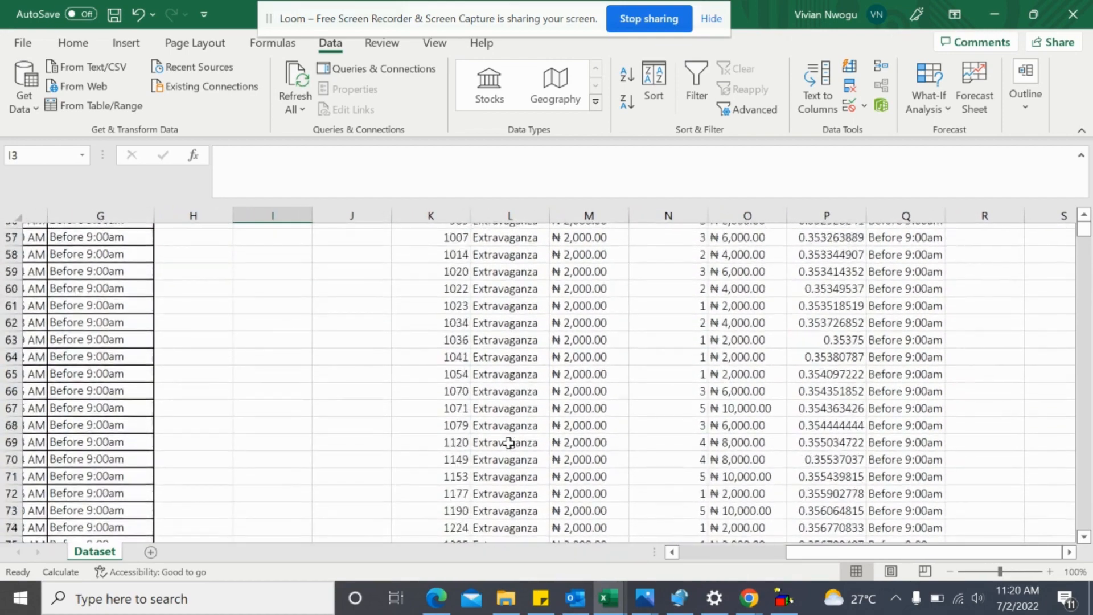
- Switch the "Filter by" dropdown in cell I2 to Hot Veggie
{"action": "scroll", "coordinate": [509, 443], "scroll_direction": "up", "scroll_amount": 15}
{"action": "scroll", "coordinate": [509, 442], "scroll_direction": "up", "scroll_amount": 11}
{"action": "scroll", "coordinate": [384, 330], "scroll_direction": "right", "scroll_amount": 1}
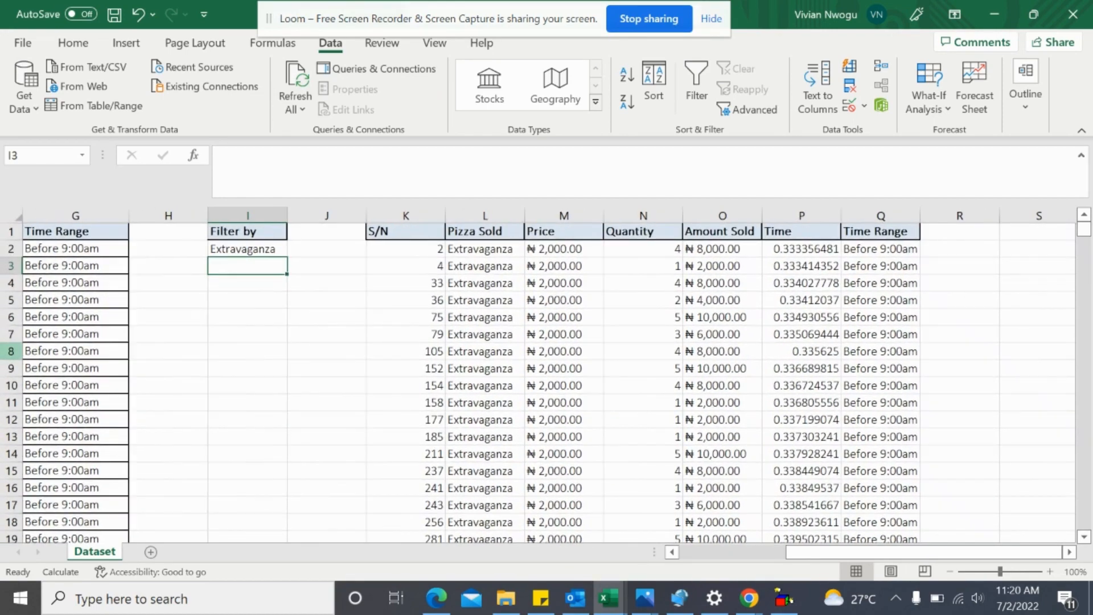
{"action": "left_click", "coordinate": [270, 247]}
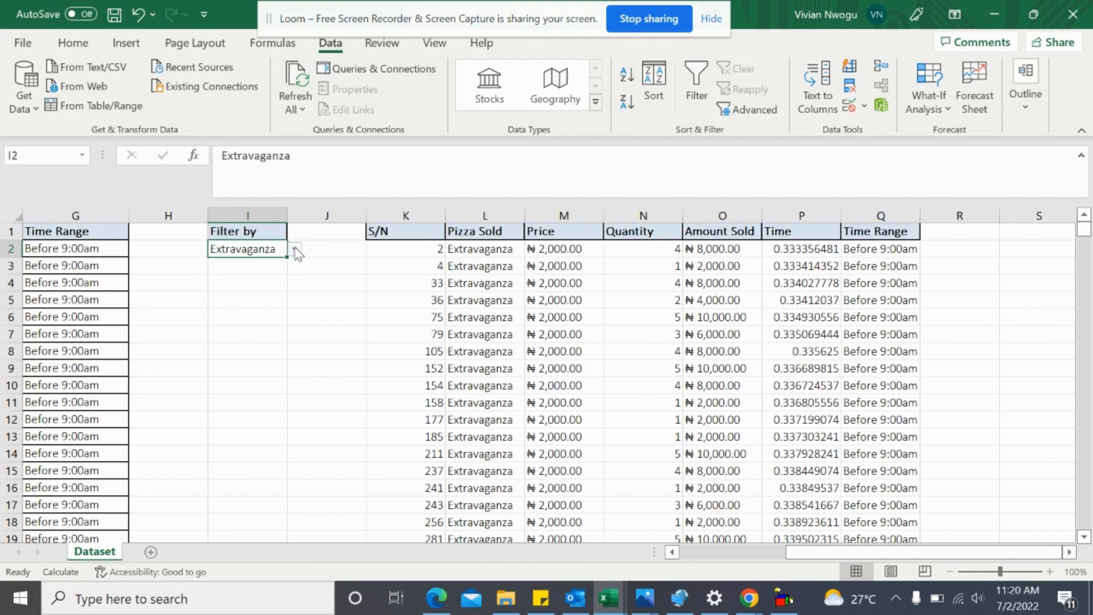
{"action": "left_click", "coordinate": [295, 250]}
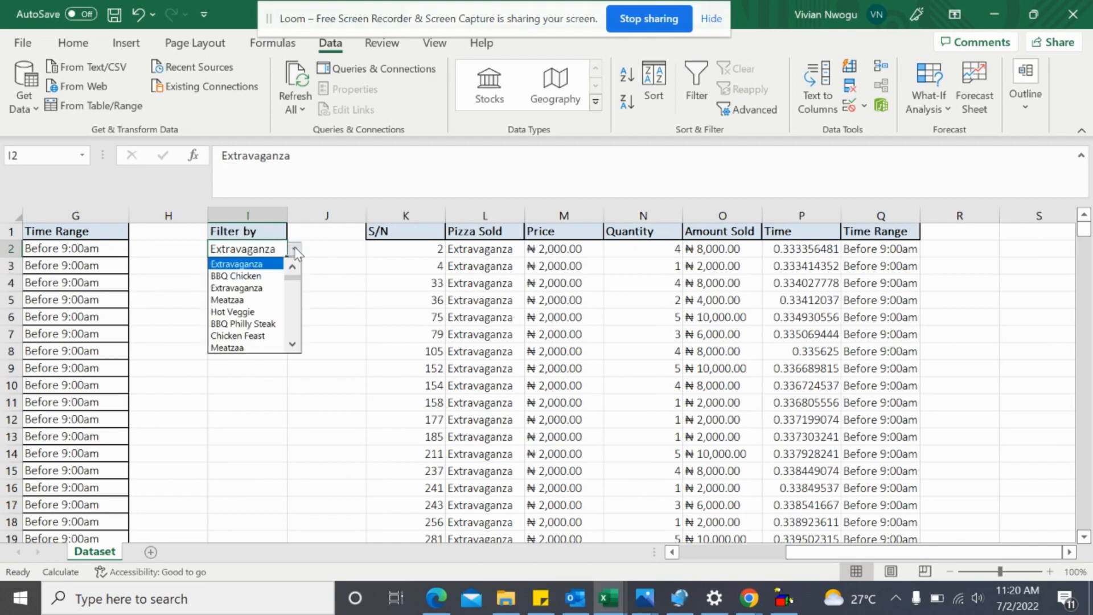
{"action": "left_click", "coordinate": [257, 313]}
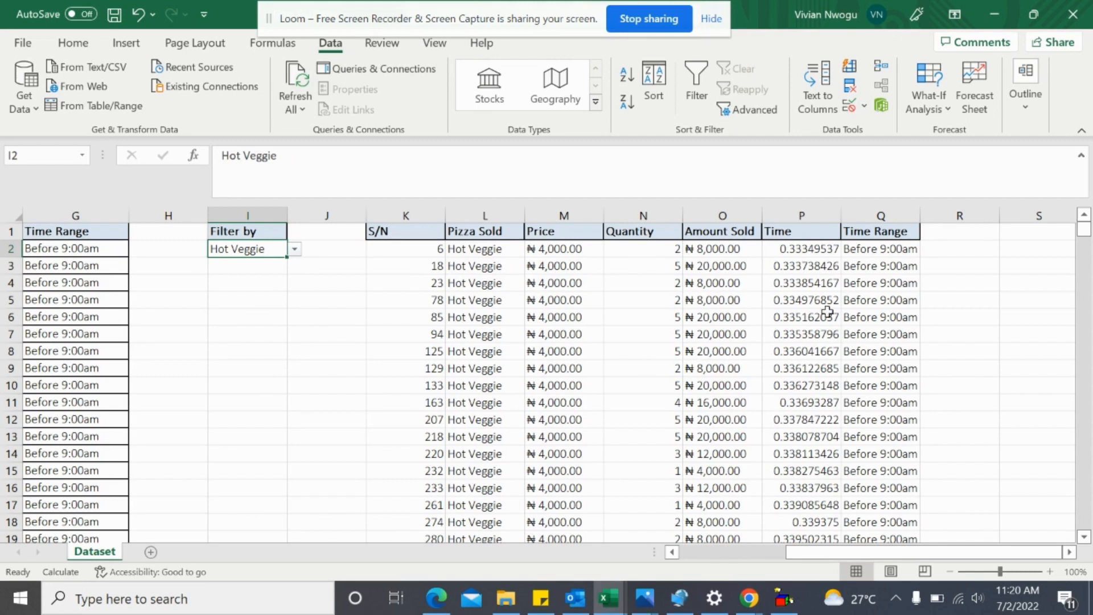
- Apply all borders to the entire filtered result range starting at K2 in the second table
{"action": "left_click", "coordinate": [614, 388]}
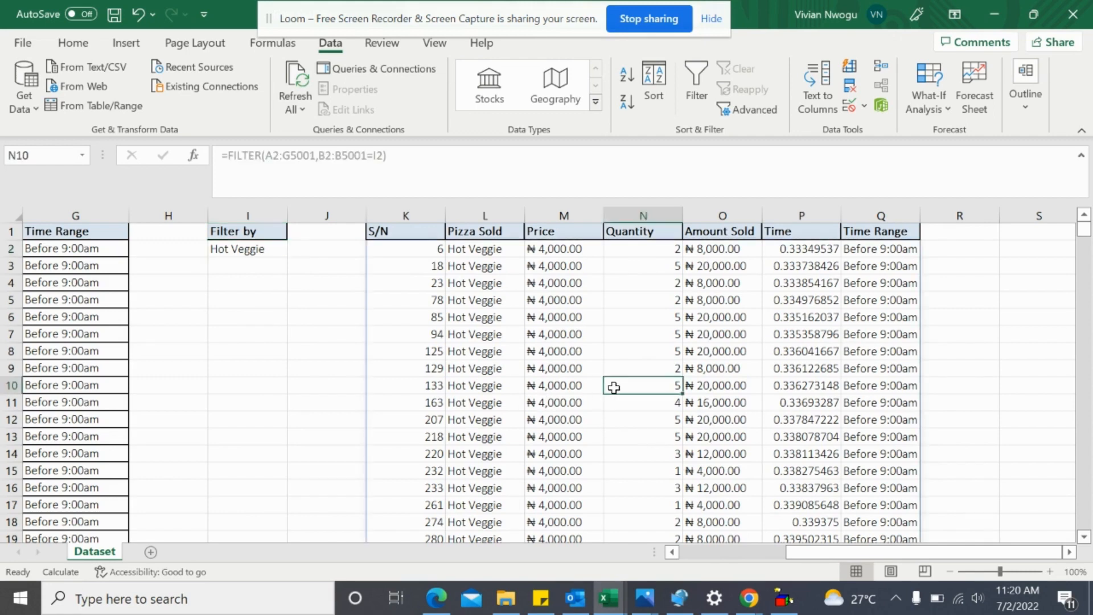
{"action": "key", "text": "ctrl+a"}
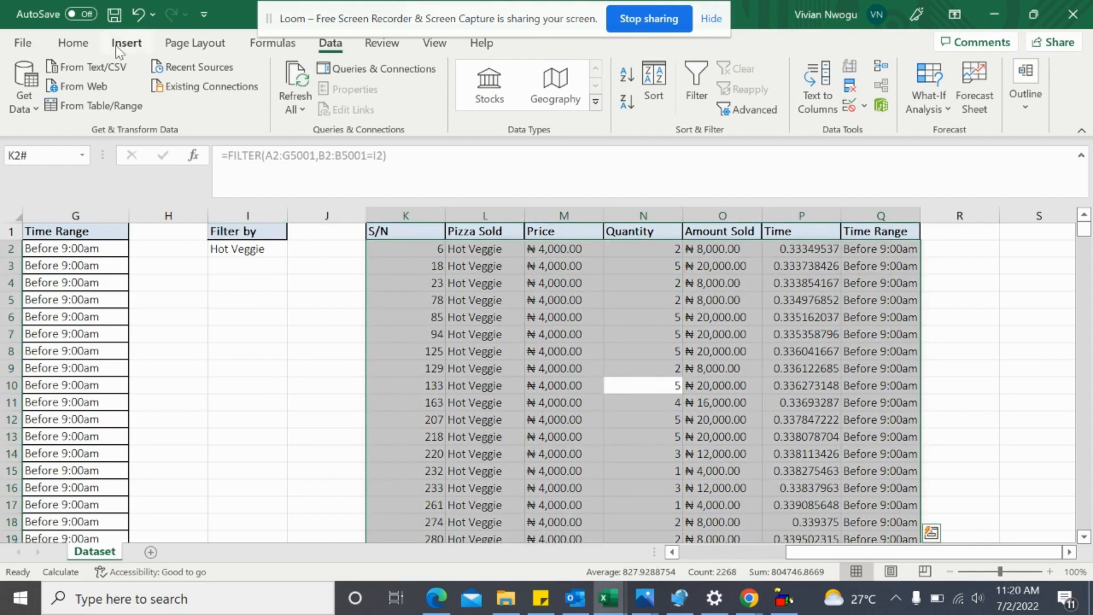
{"action": "left_click", "coordinate": [74, 44]}
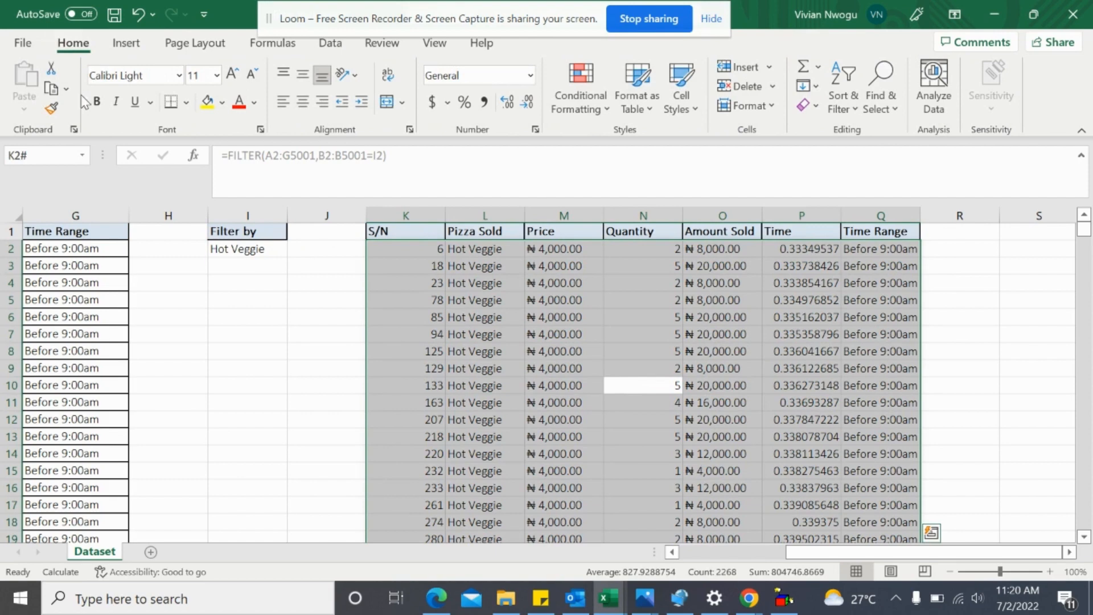
{"action": "left_click", "coordinate": [186, 103]}
{"action": "left_click", "coordinate": [185, 279]}
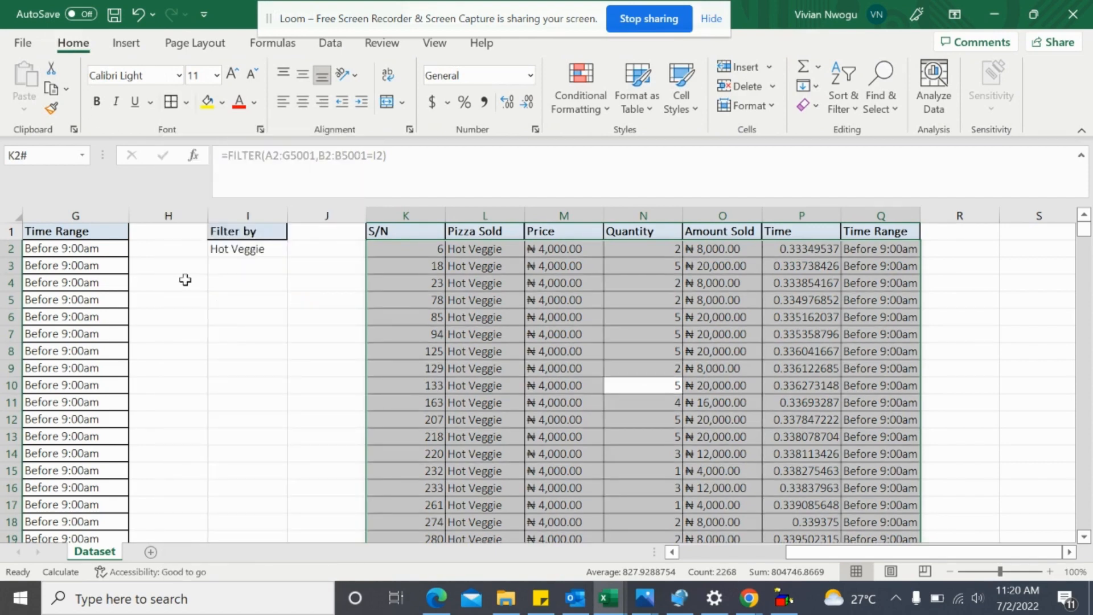
- Select the dataset's Time column F as the formatting source for the second table's Time column P
{"action": "scroll", "coordinate": [228, 398], "scroll_direction": "left", "scroll_amount": 3}
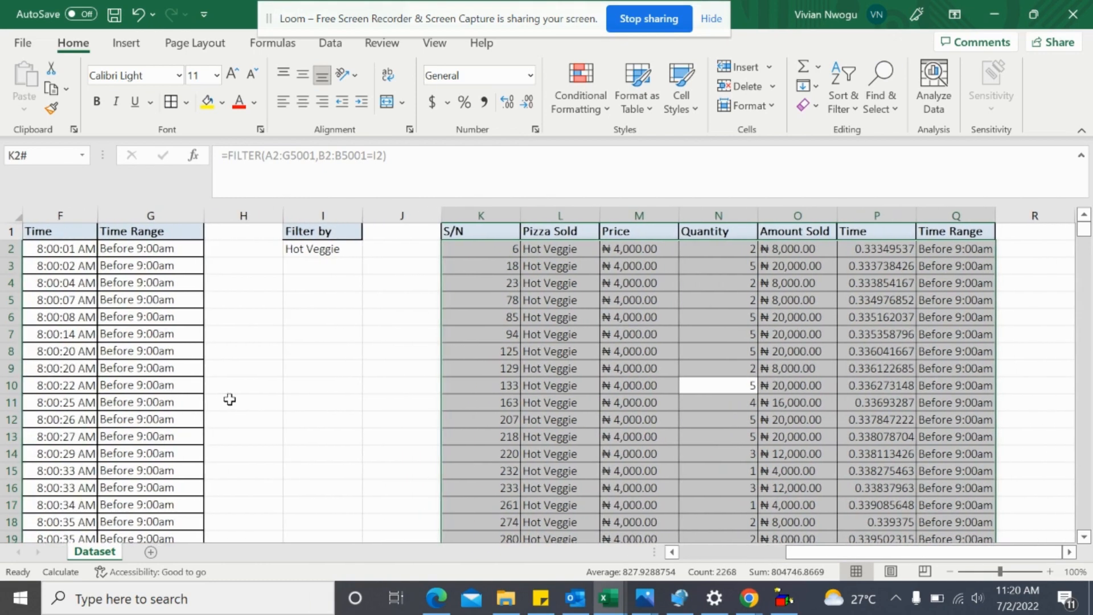
{"action": "left_click", "coordinate": [75, 215]}
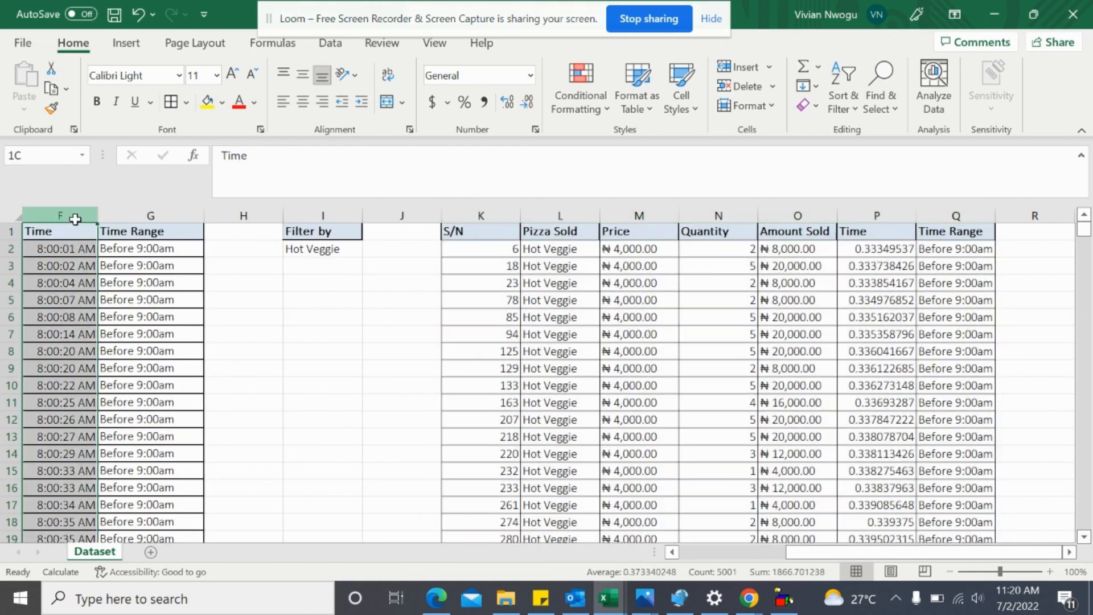
{"action": "left_click", "coordinate": [883, 209]}
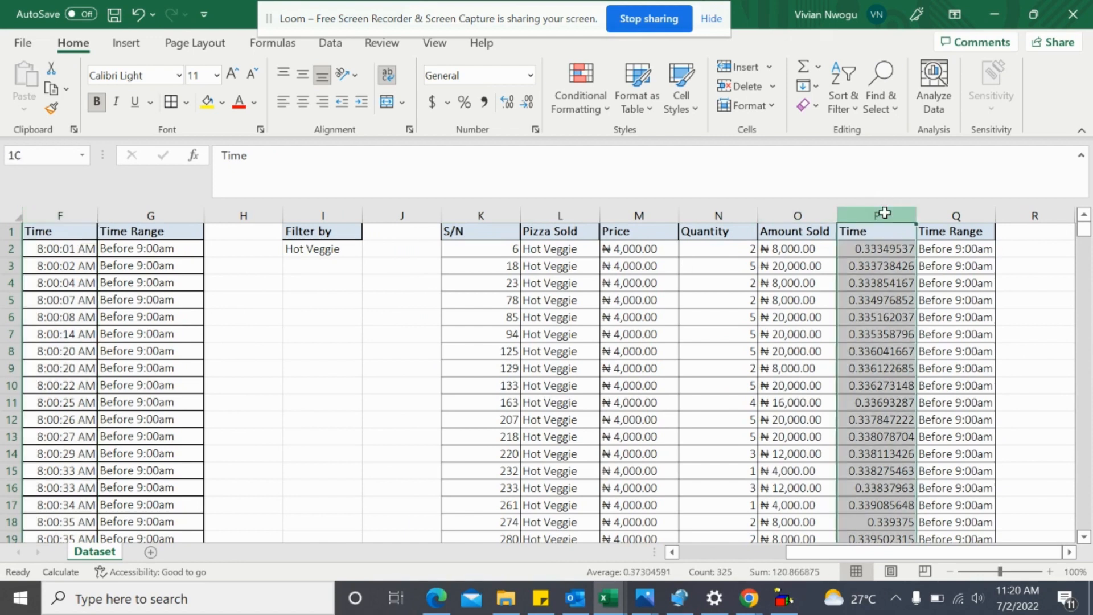
{"action": "left_click", "coordinate": [45, 214]}
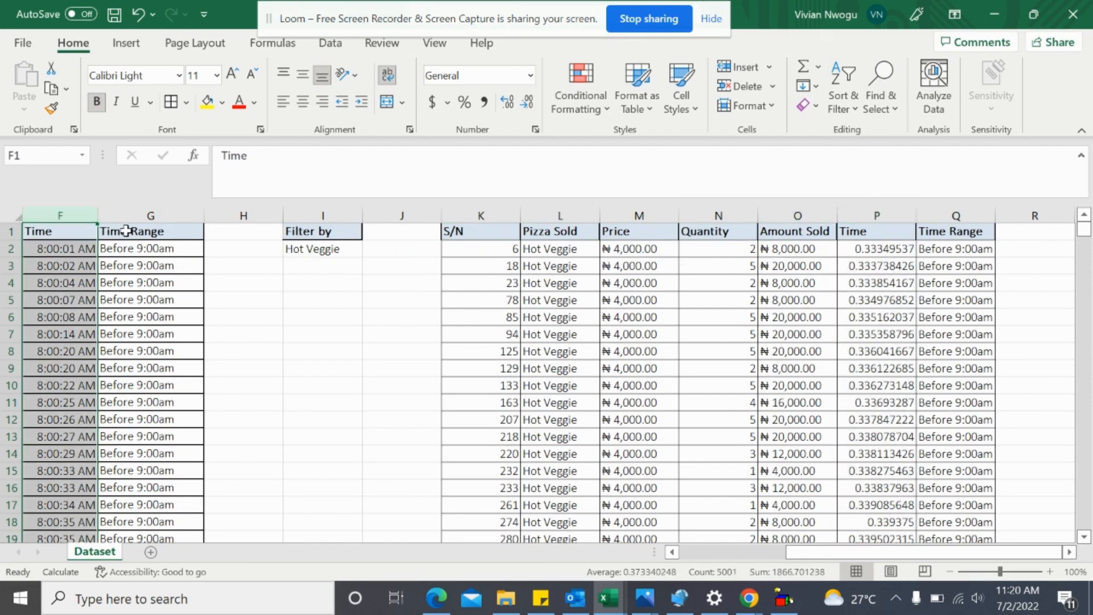